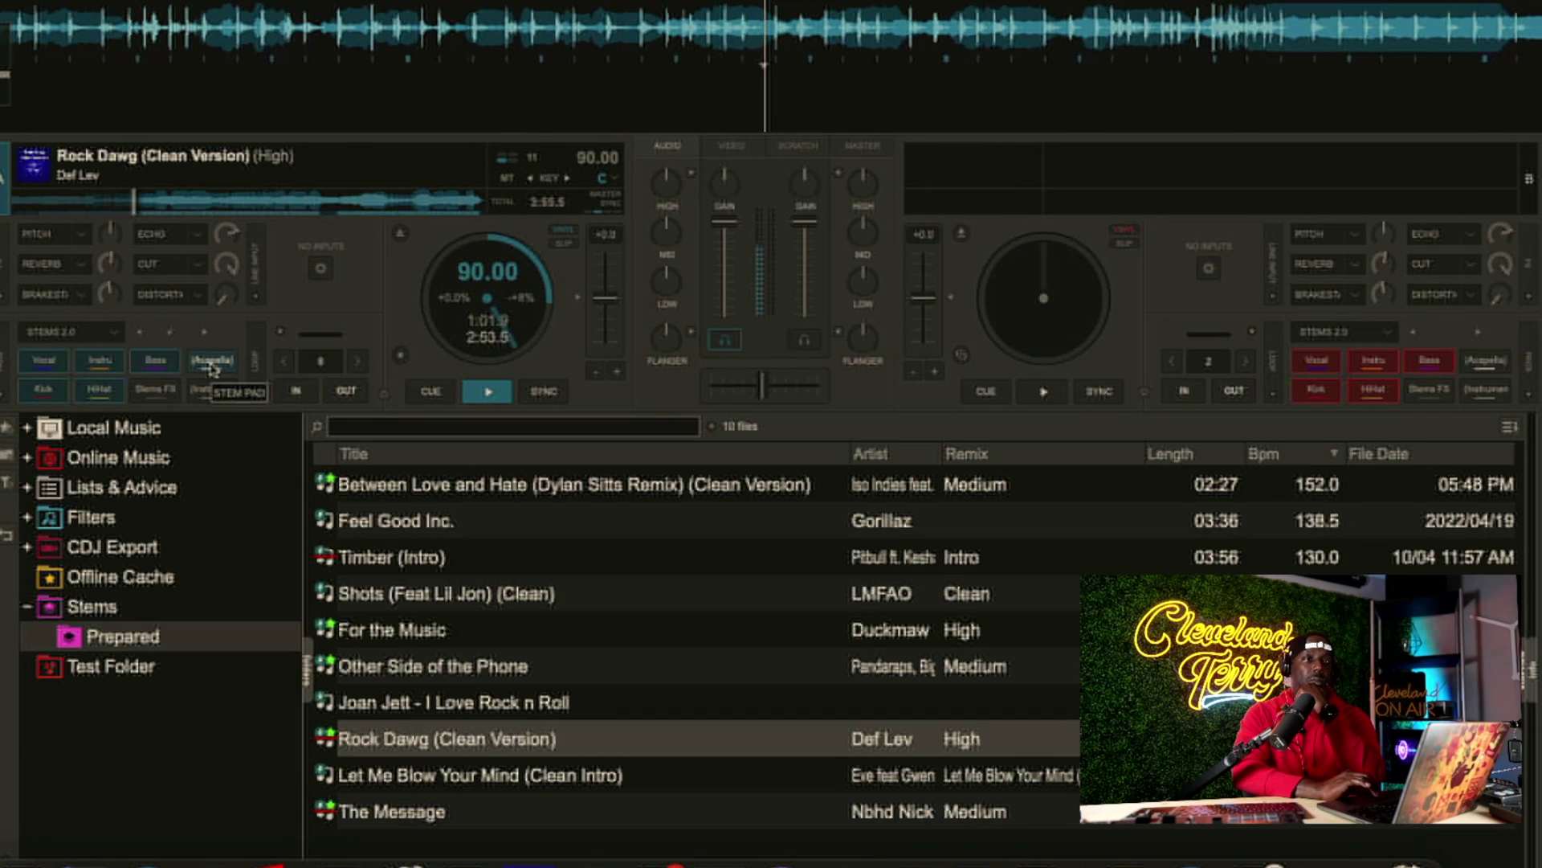
Alternate Rock Dawg (Clean Version) on deck A between the acapella stem and the full mix several times
click(213, 363)
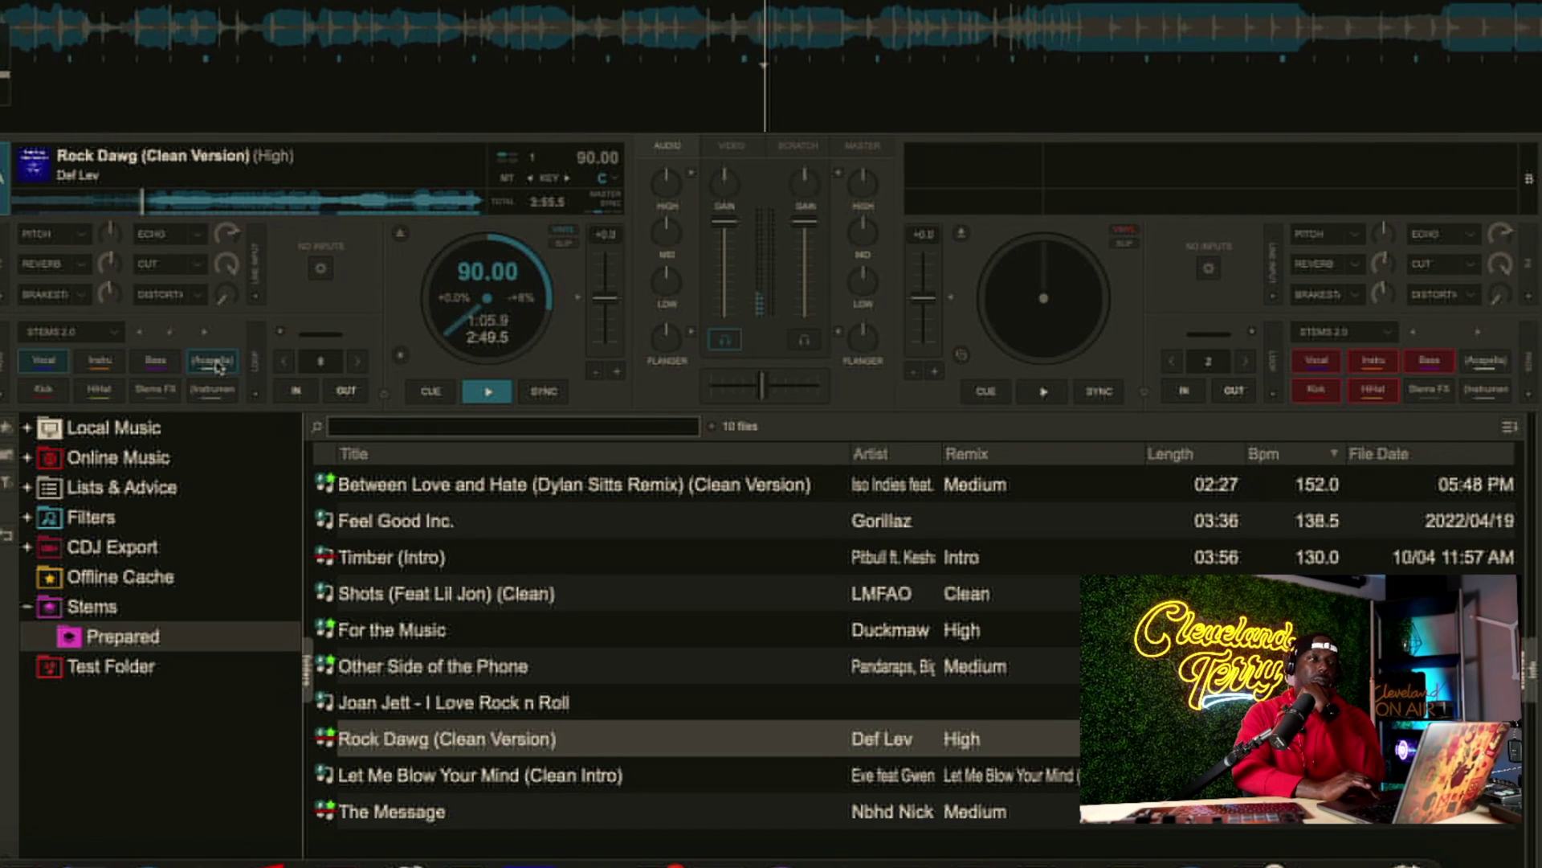
click(213, 363)
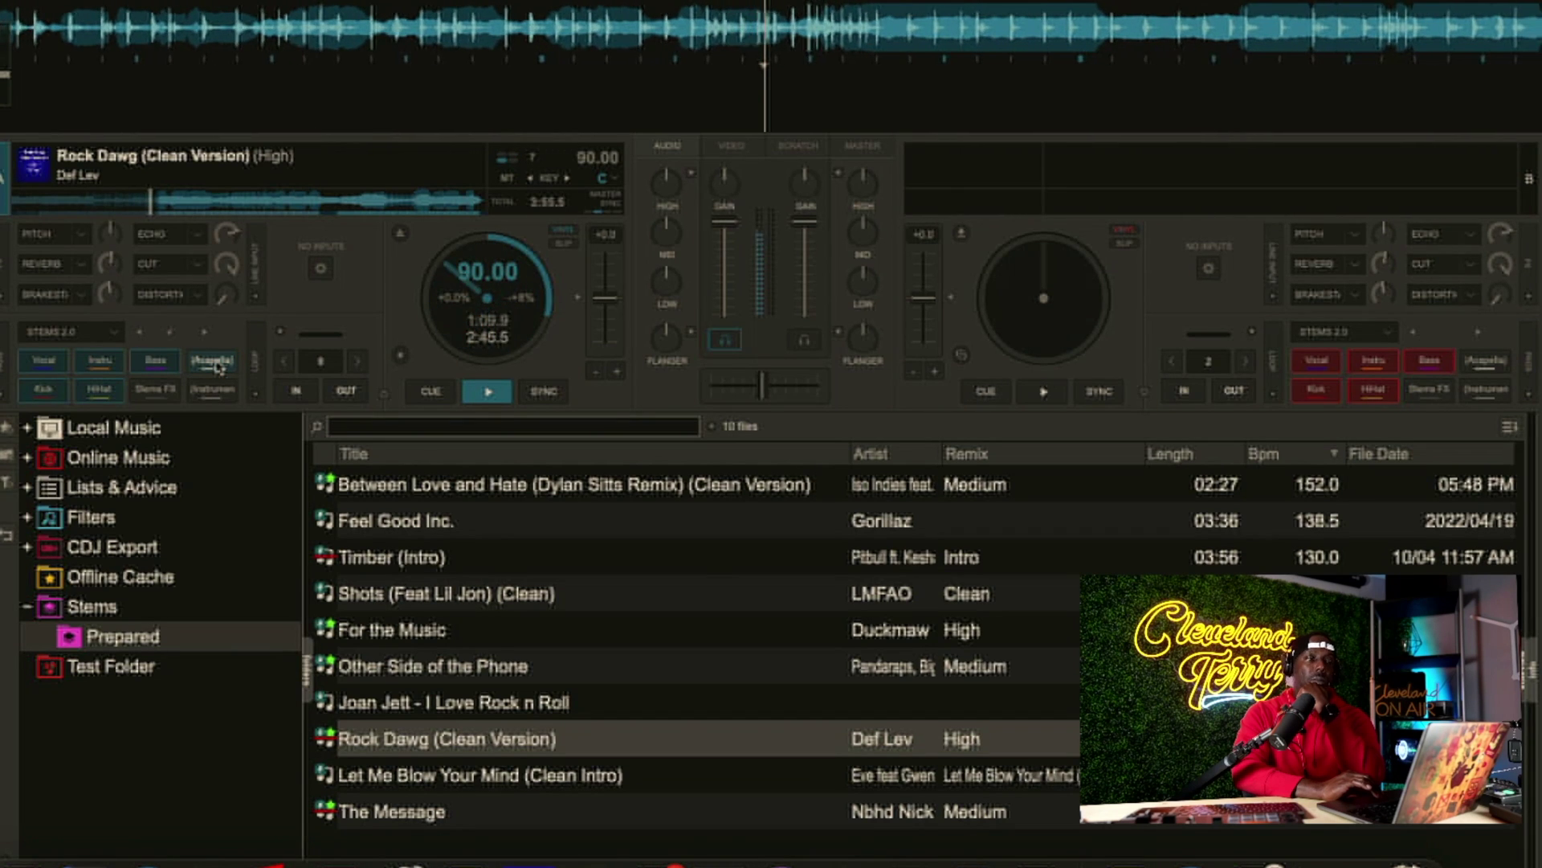
click(213, 363)
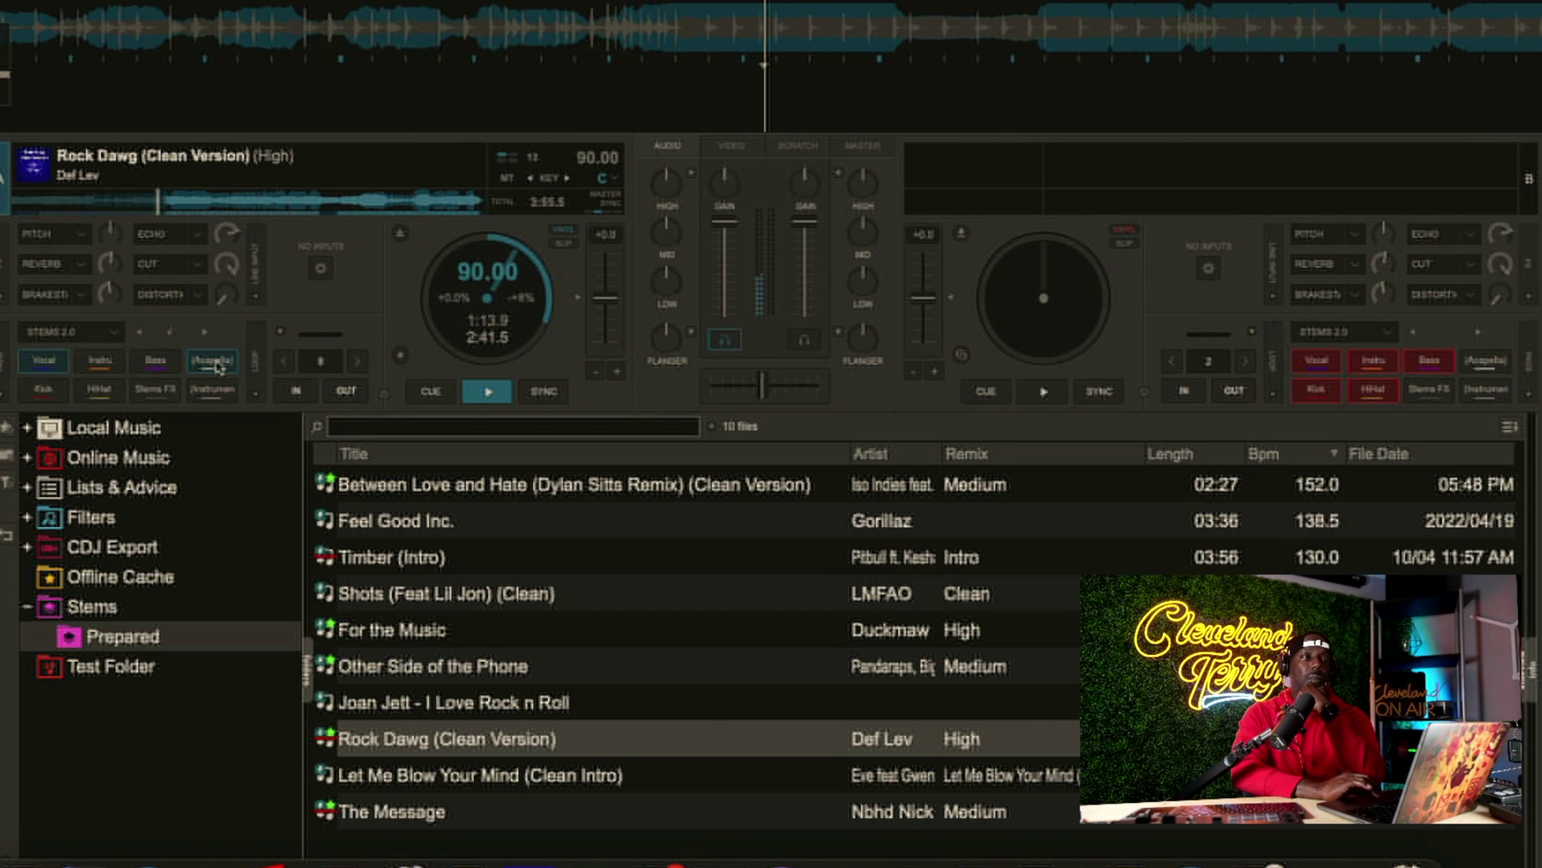
click(213, 363)
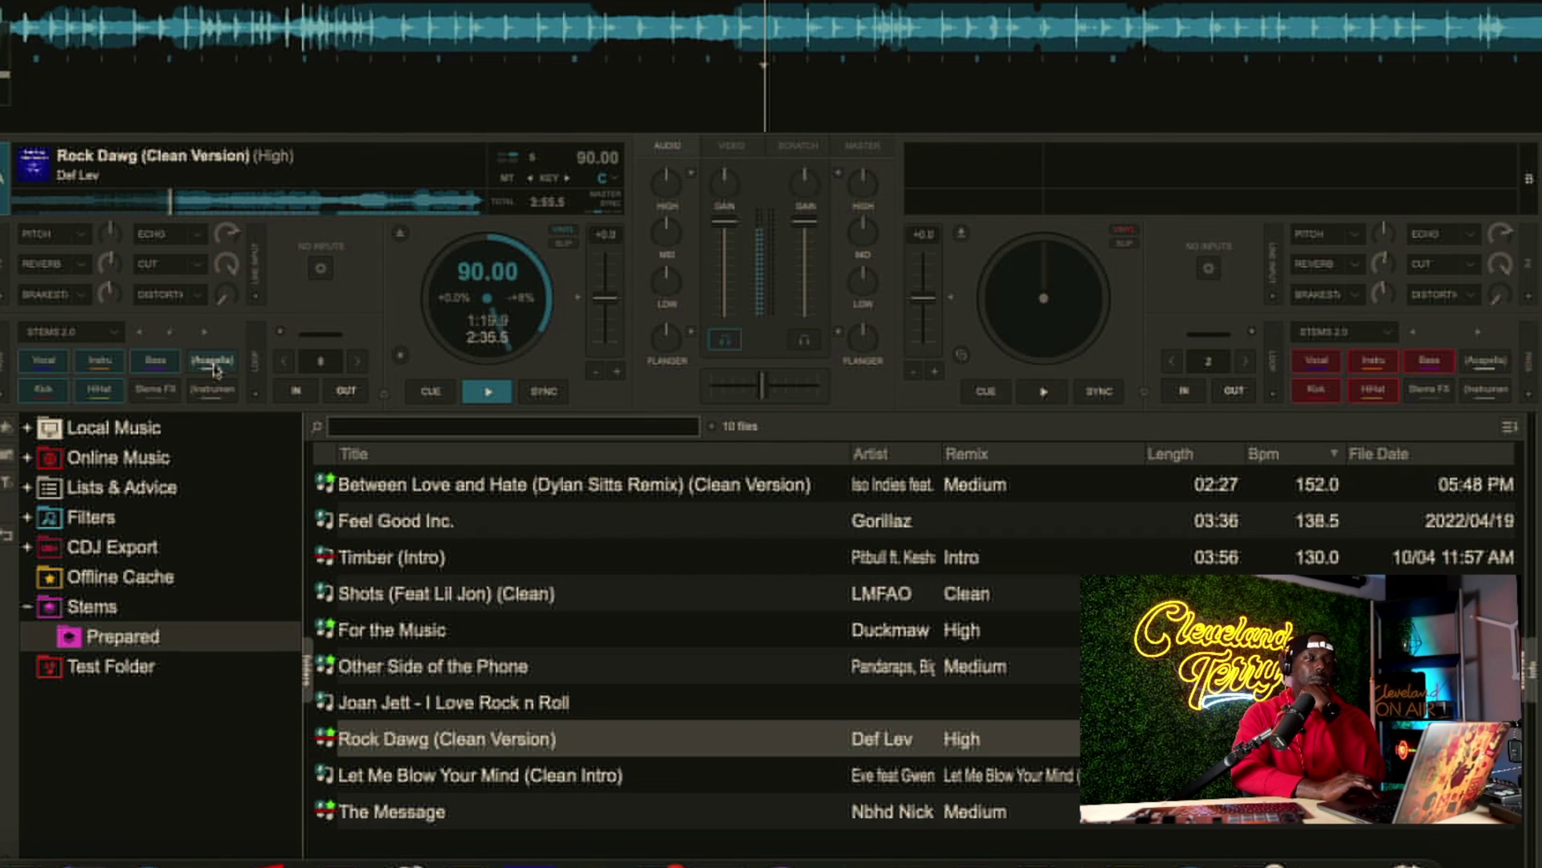
click(215, 365)
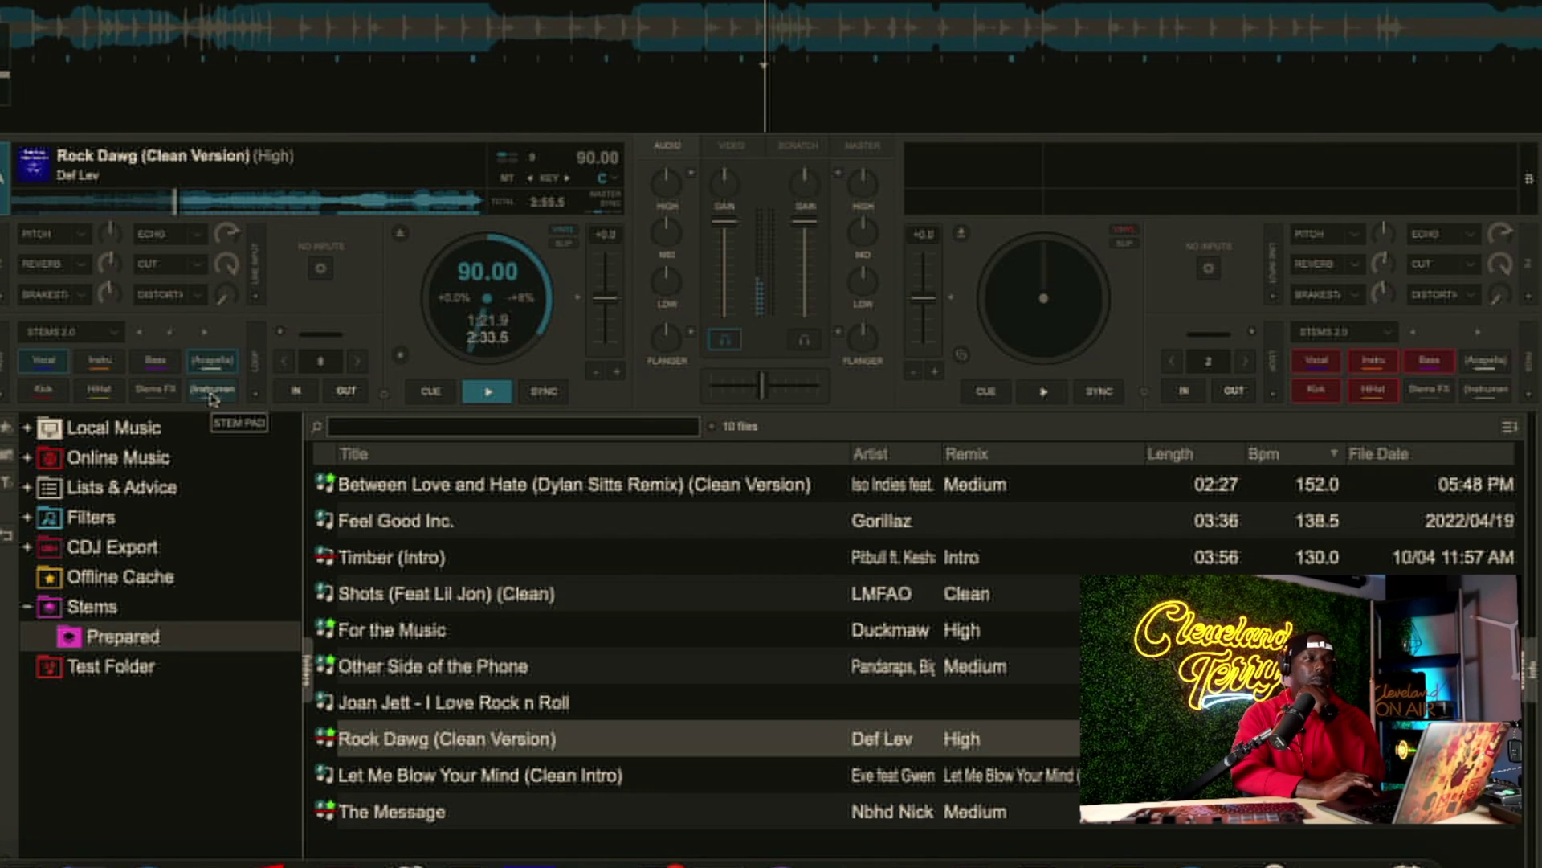
click(215, 362)
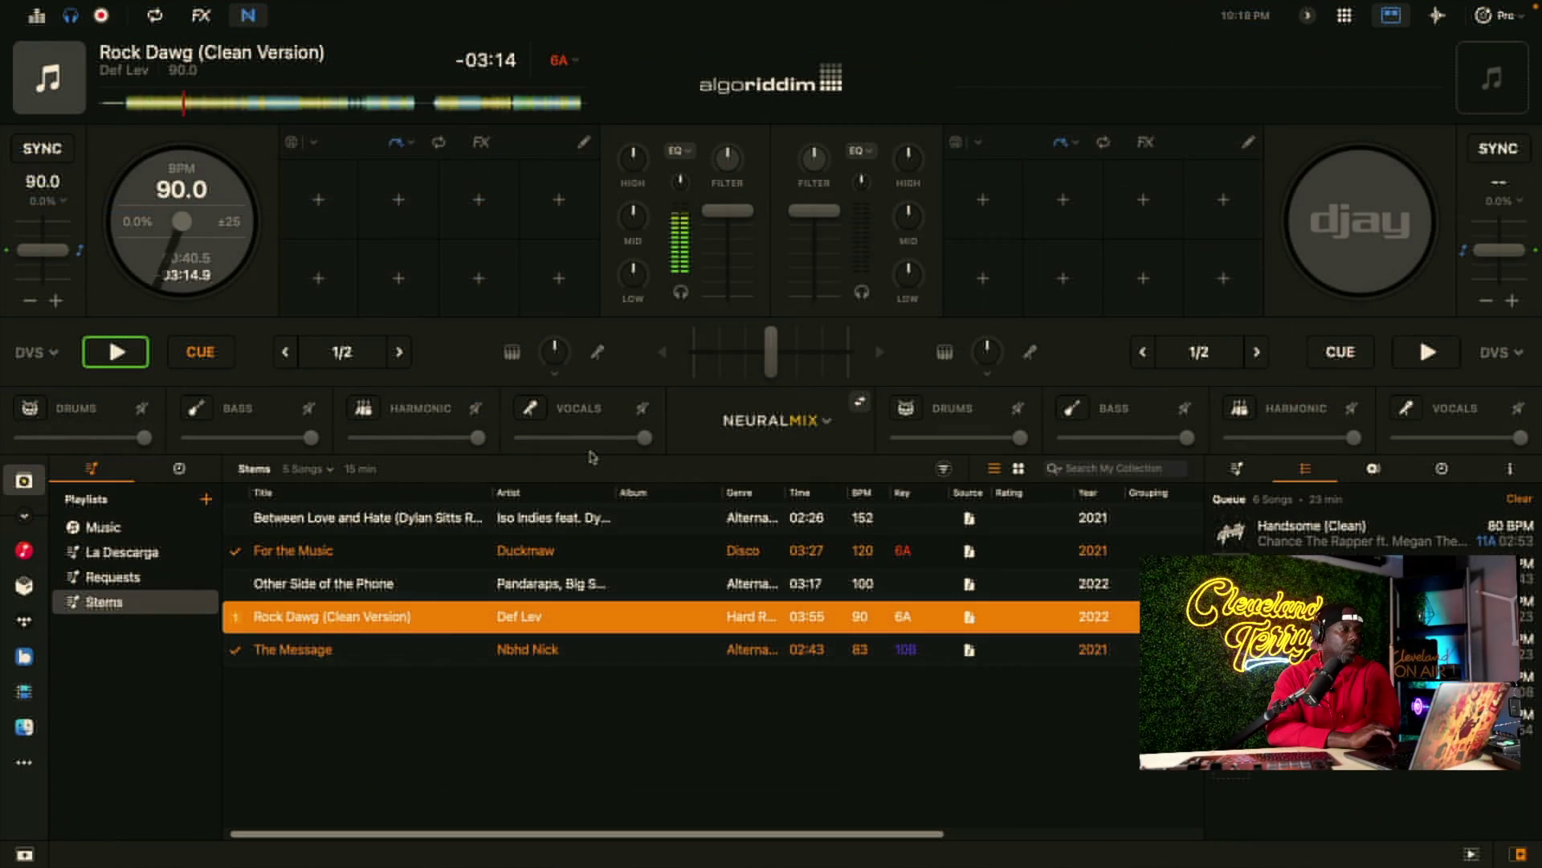
Switch to djay and audition Rock Dawg with the vocals soloed, the full mix restored, and the vocals muted
click(533, 410)
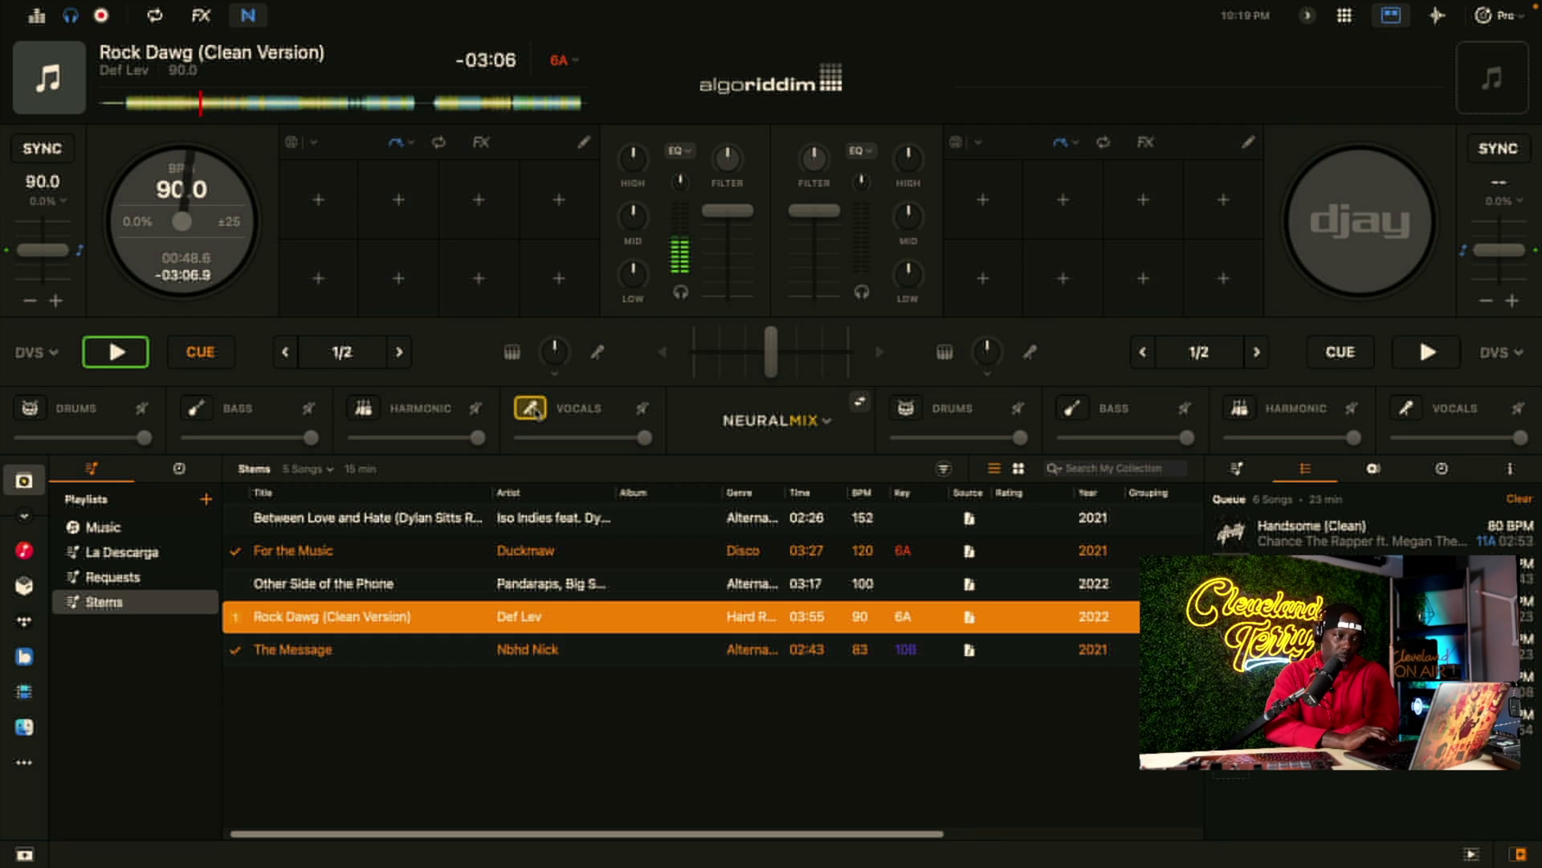
click(533, 410)
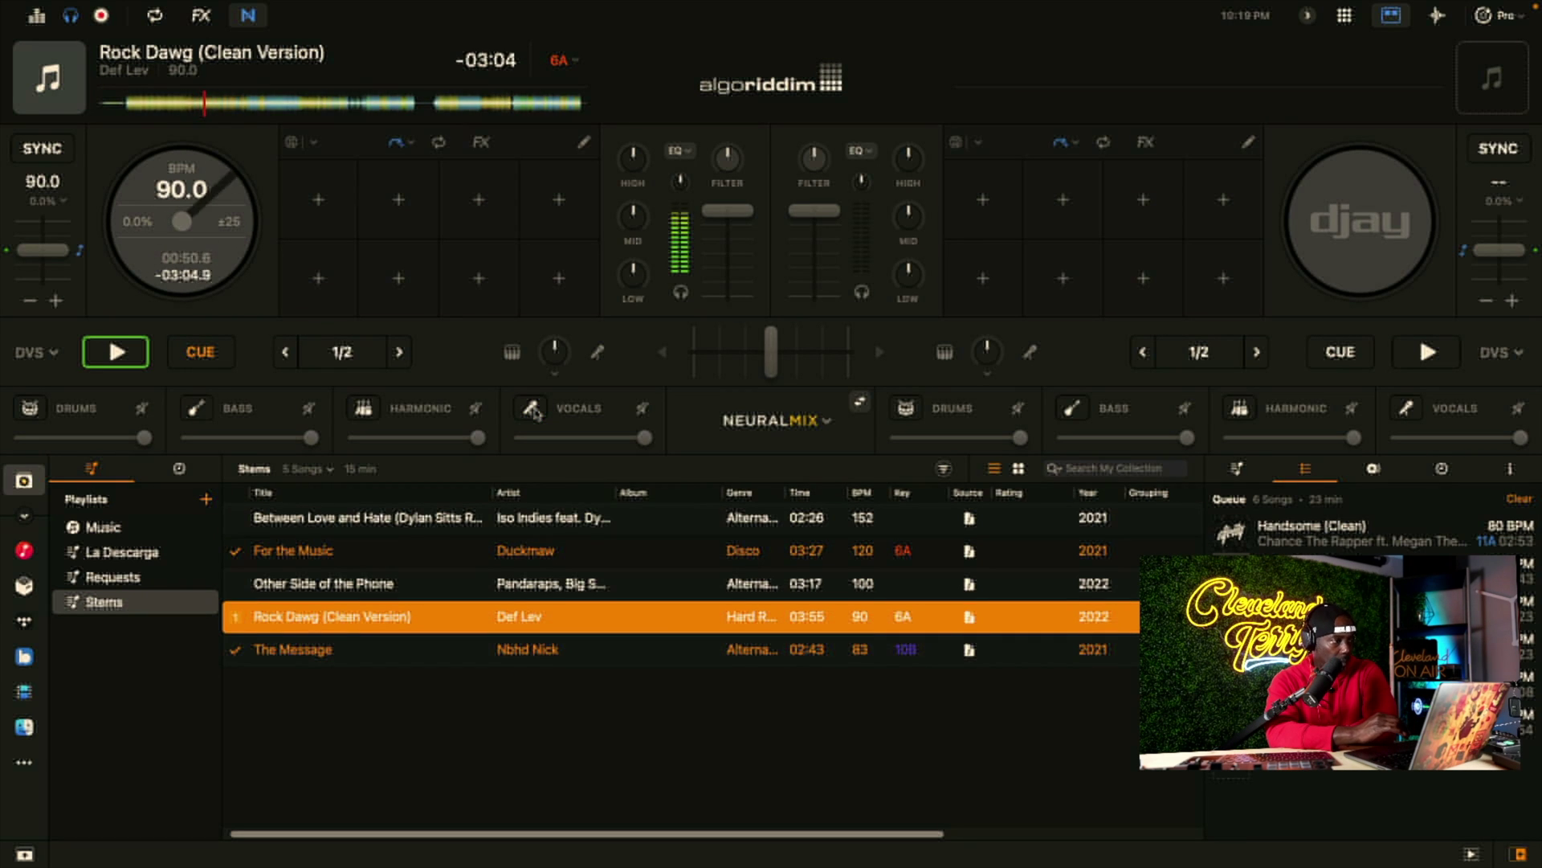
click(641, 409)
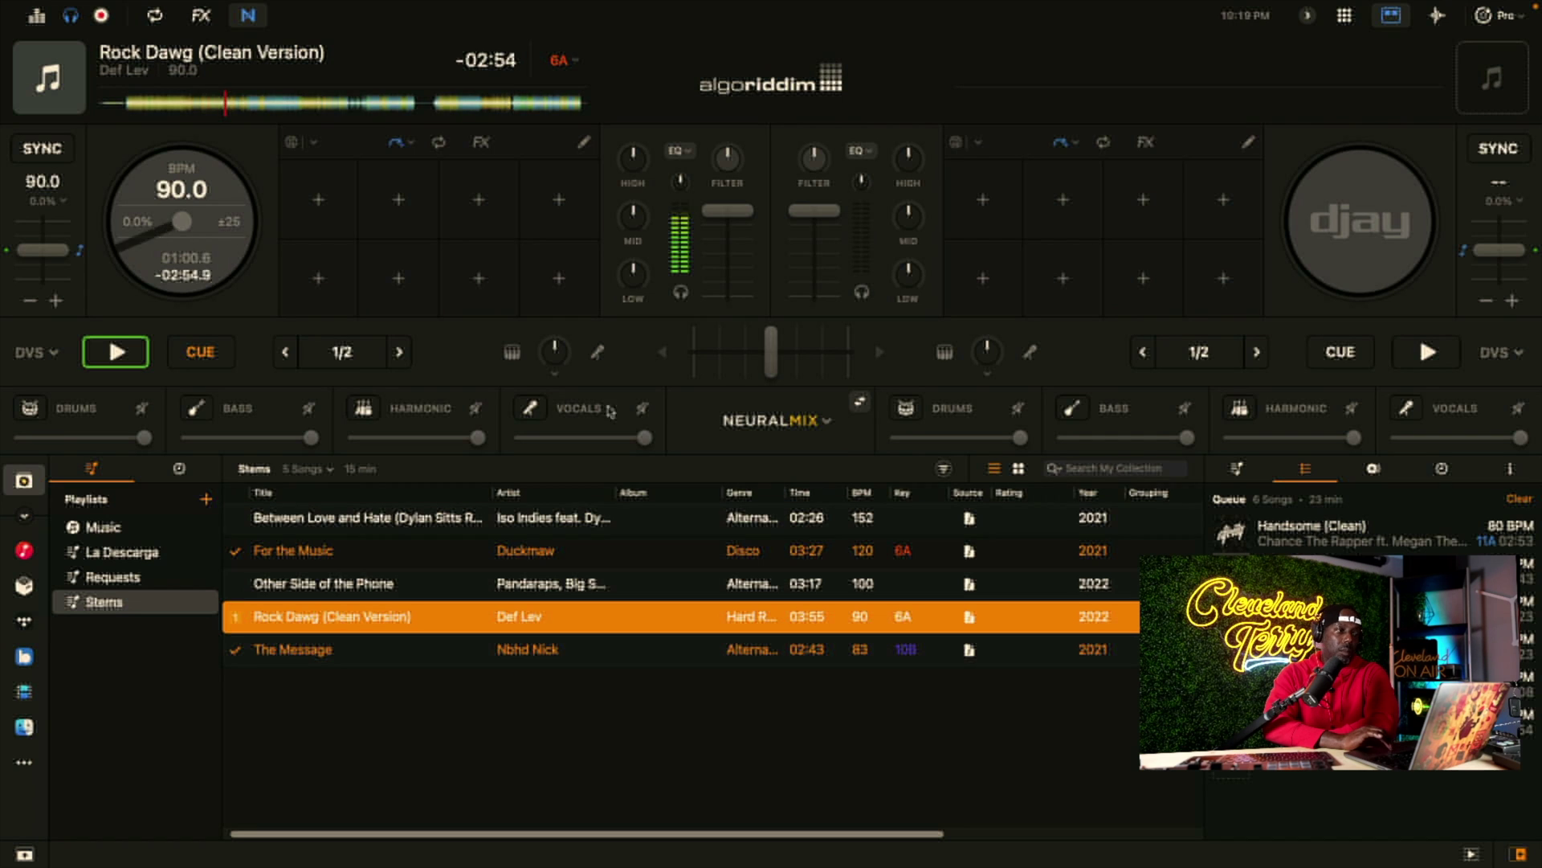
Alternate Rock Dawg repeatedly between soloed vocals and the full mix, finishing with the vocals muted
click(531, 409)
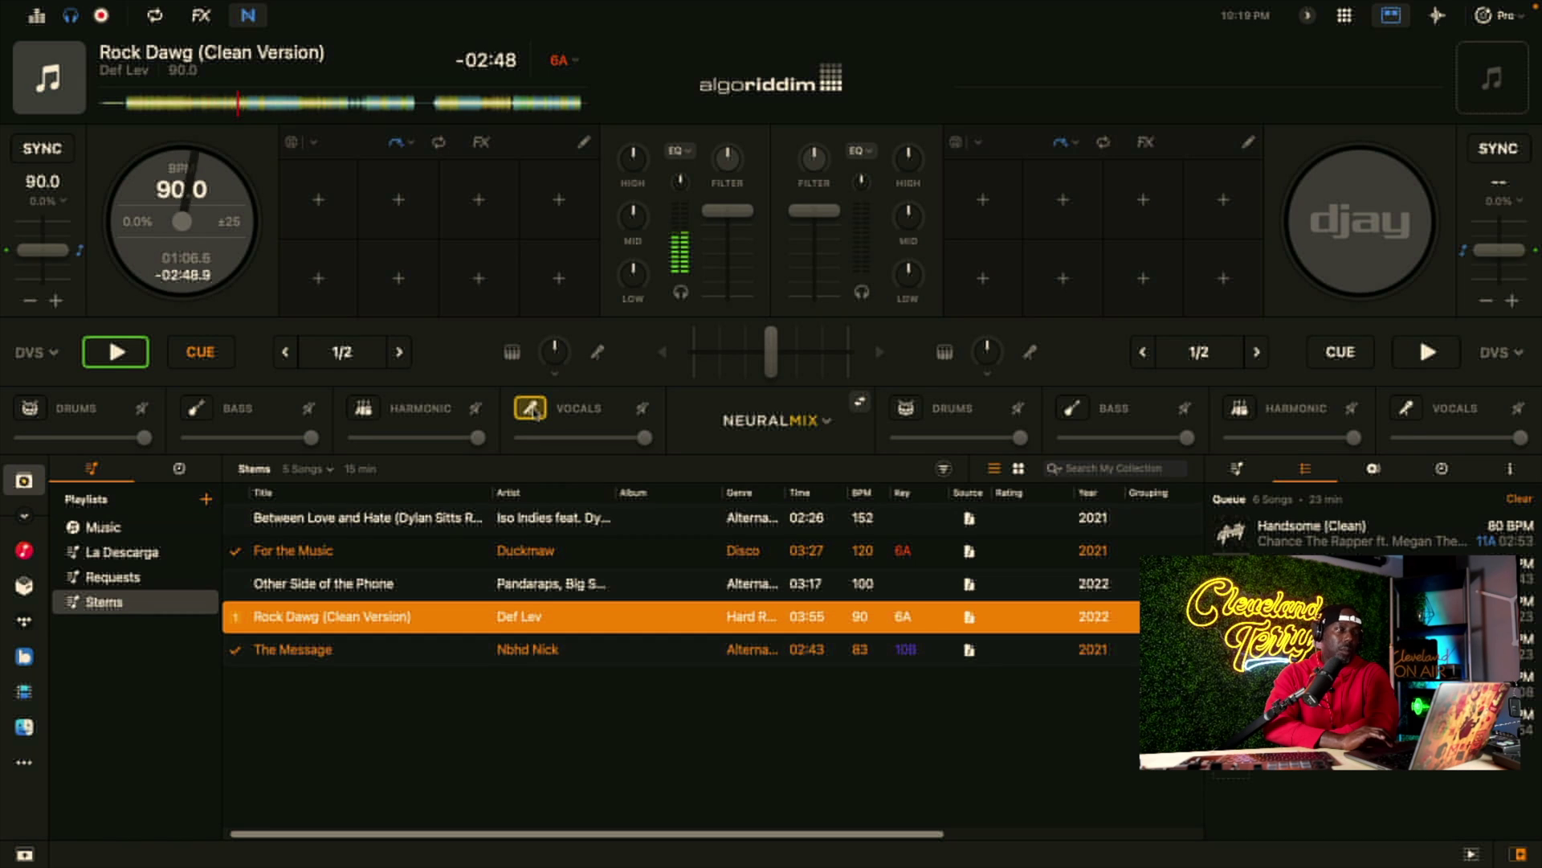
click(534, 411)
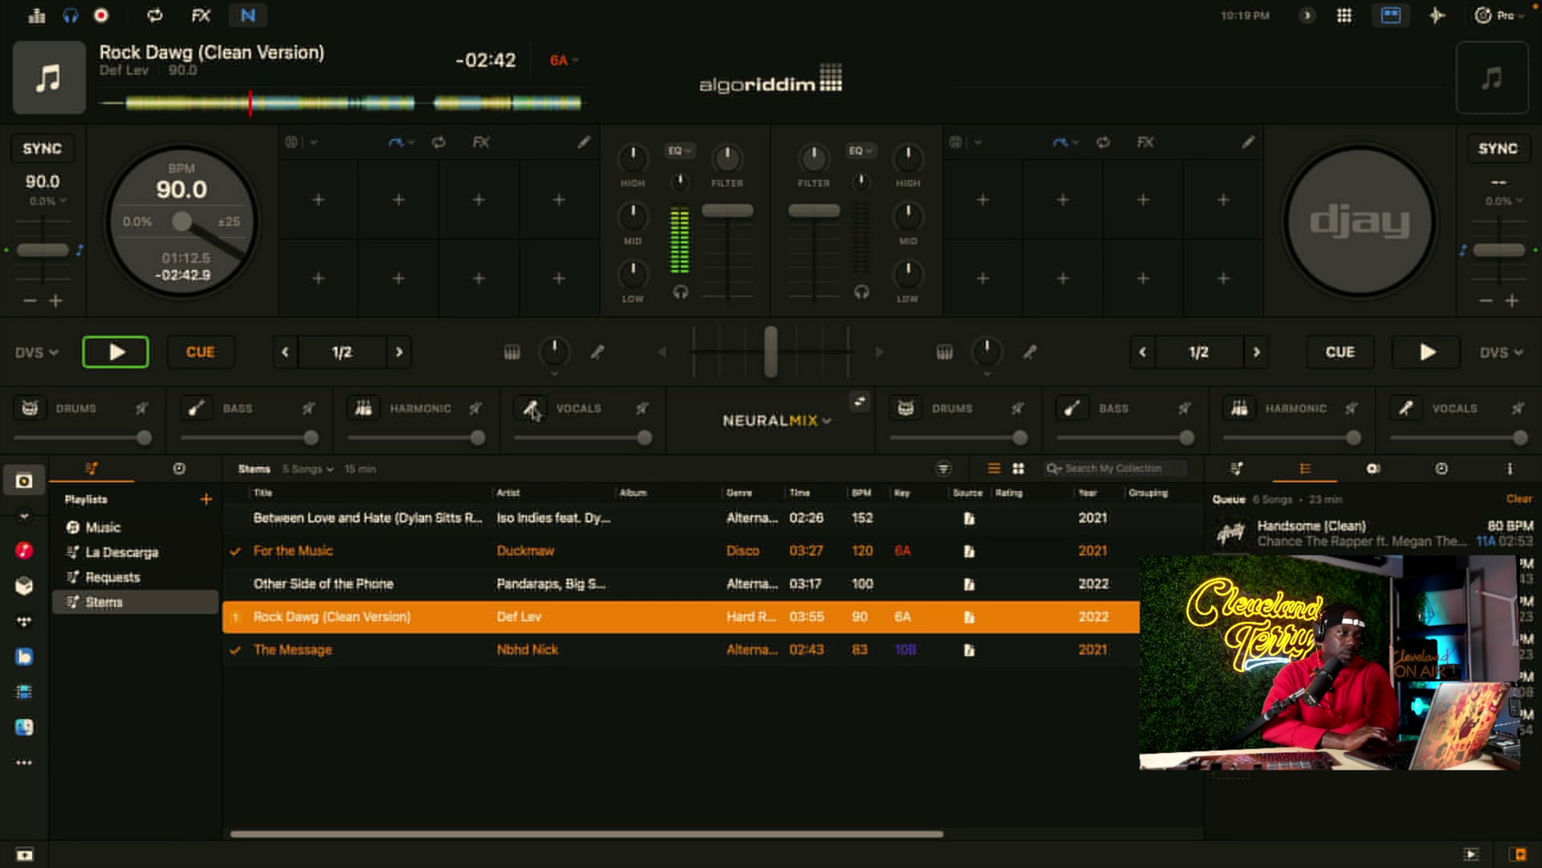
click(534, 411)
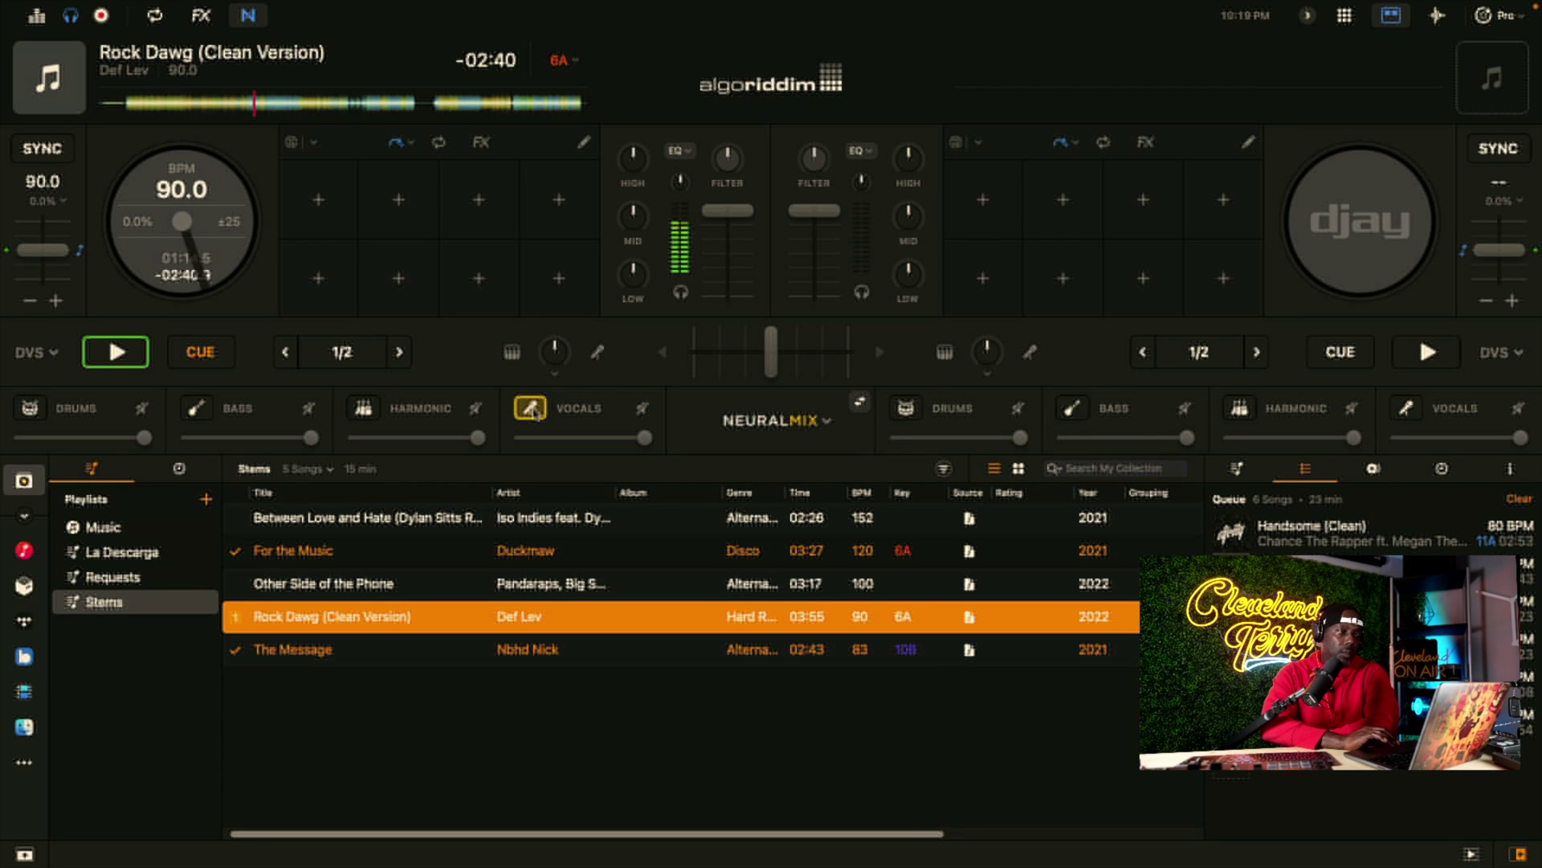
click(534, 411)
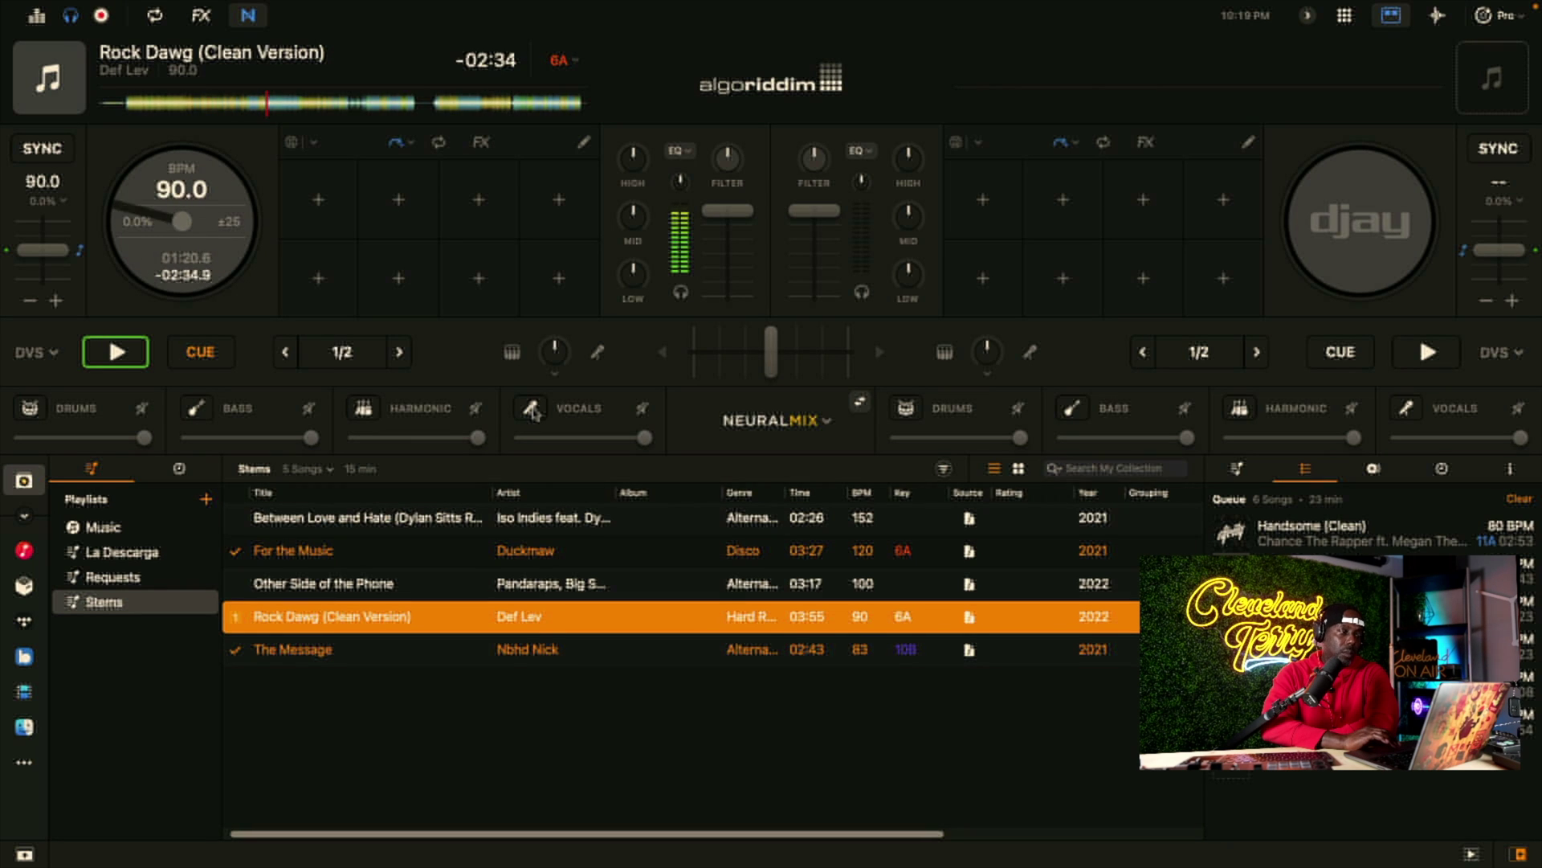
click(534, 411)
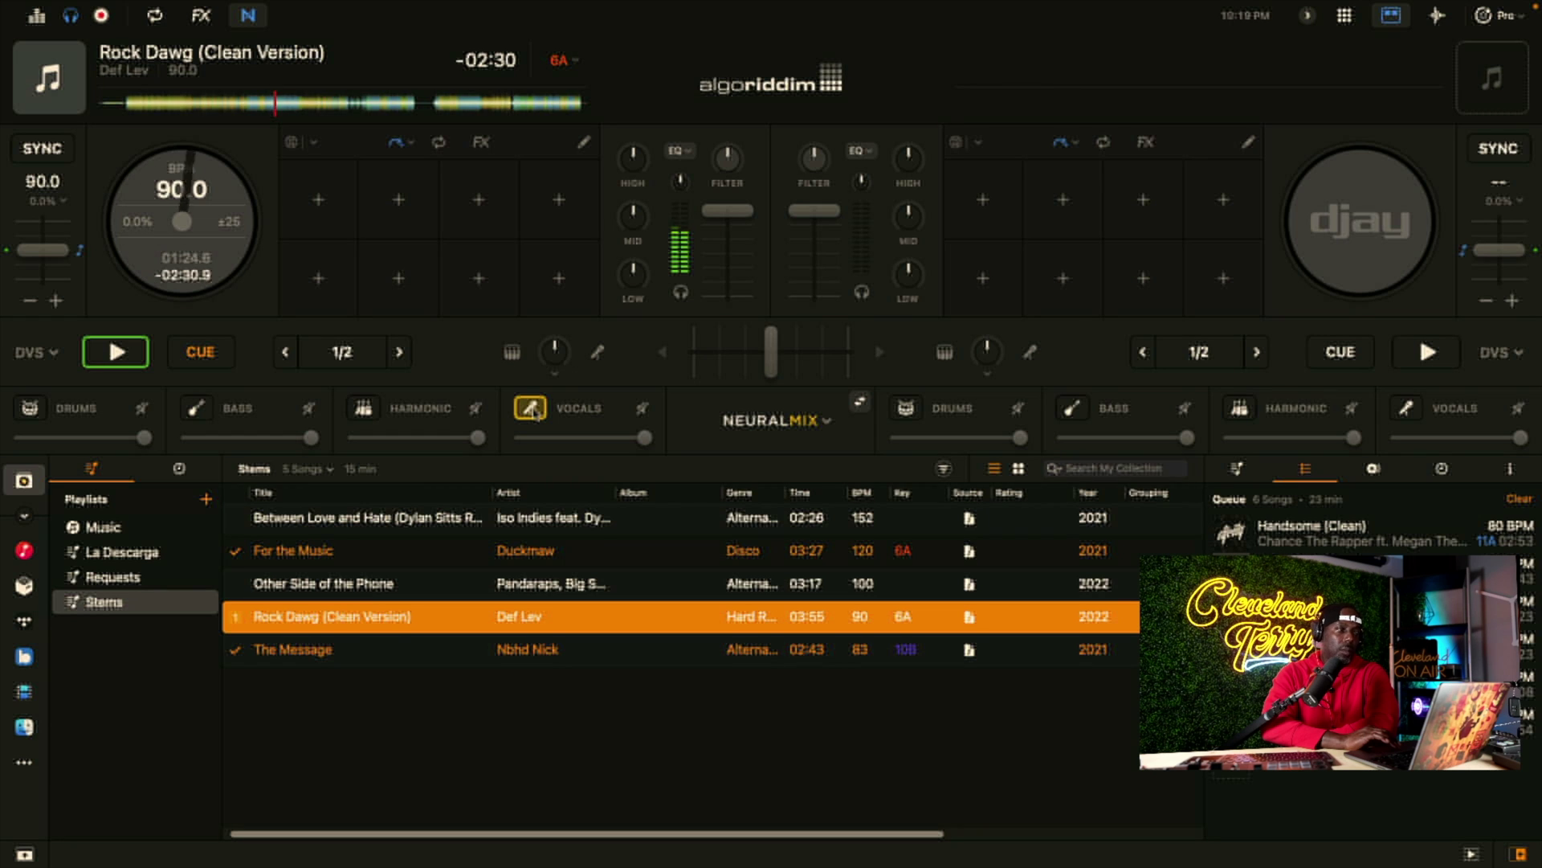
click(642, 411)
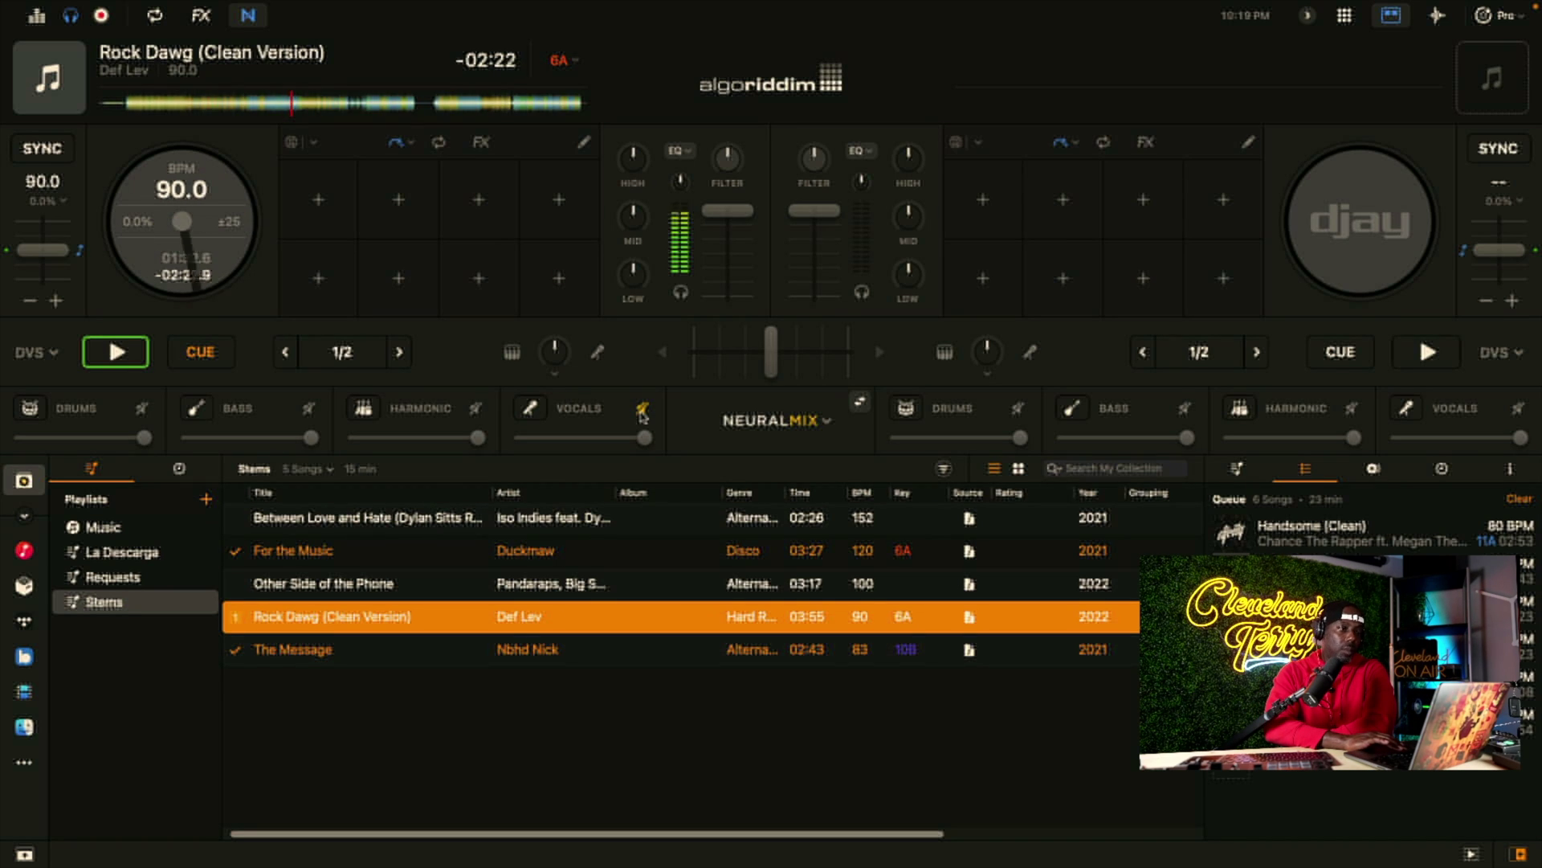
key(space)
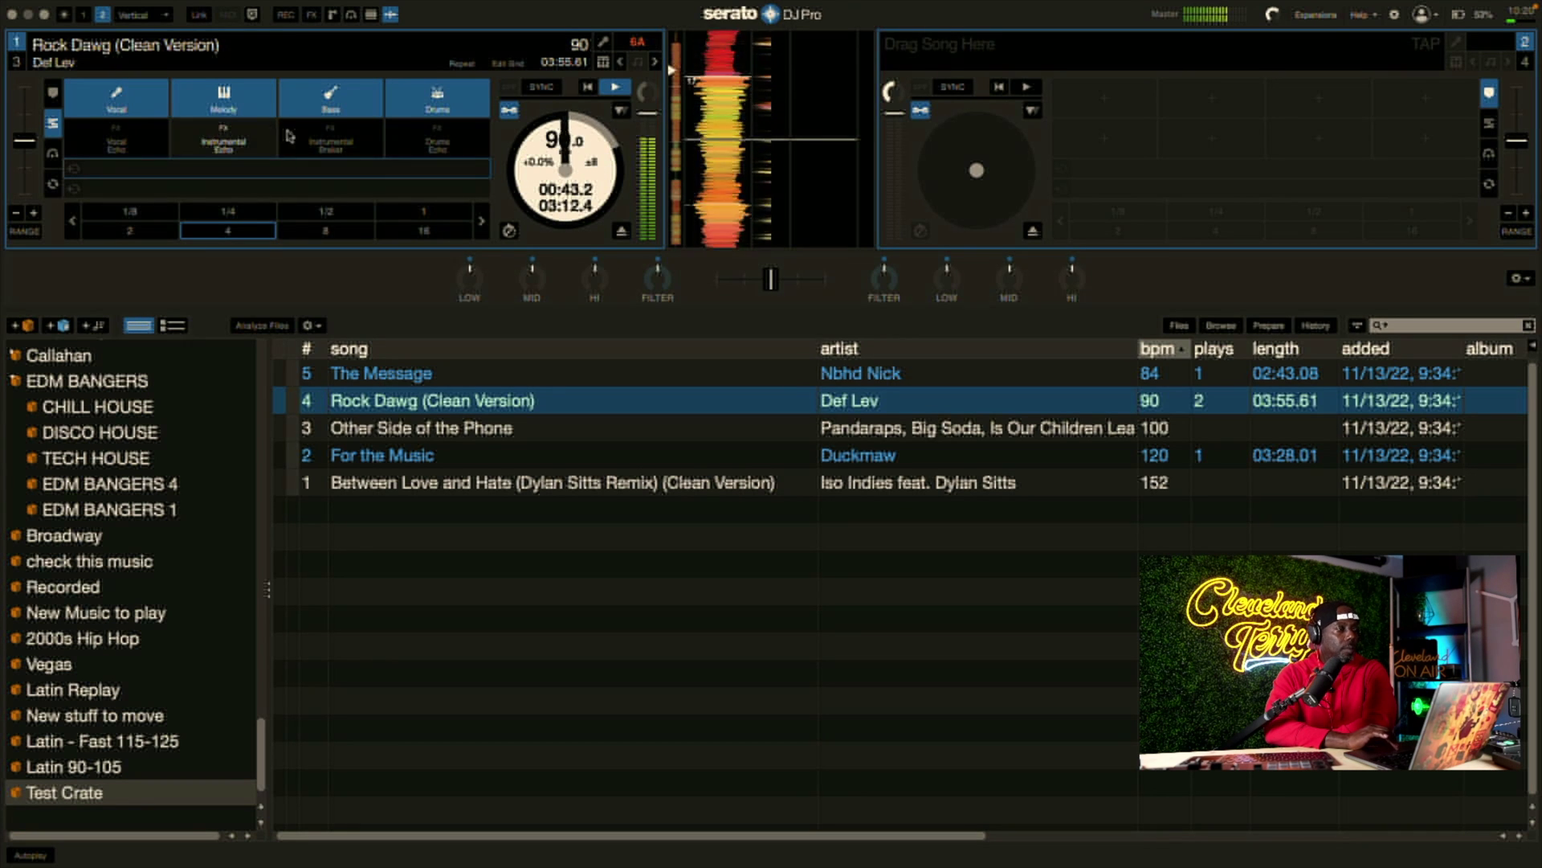
Switch to Serato DJ Pro and audition Rock Dawg's vocal isolation with Instrumental Braker and its instrumental with the vocal stem off
click(322, 145)
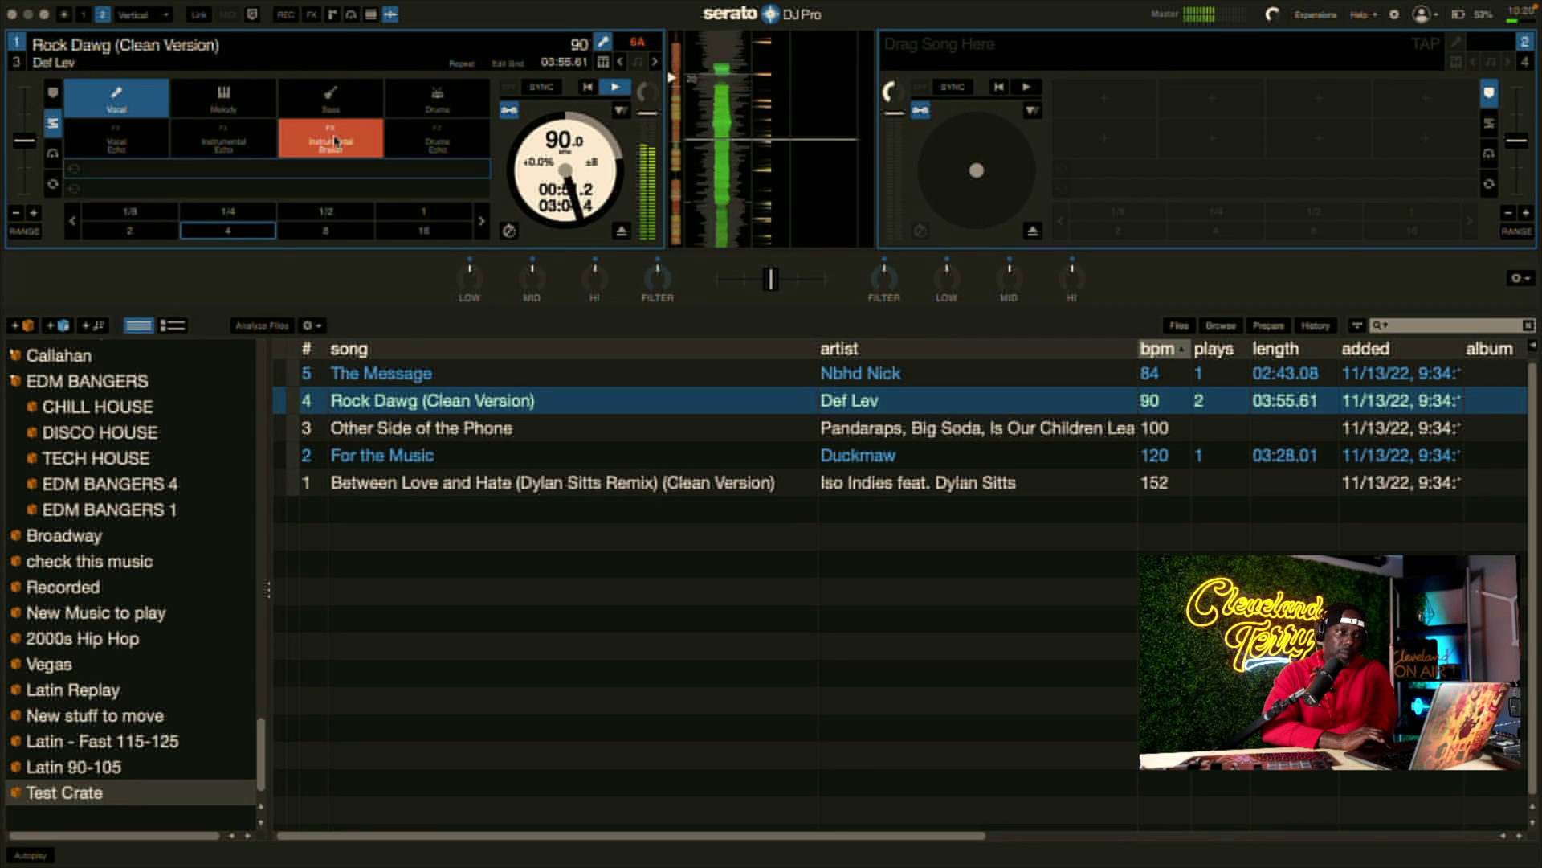
click(335, 141)
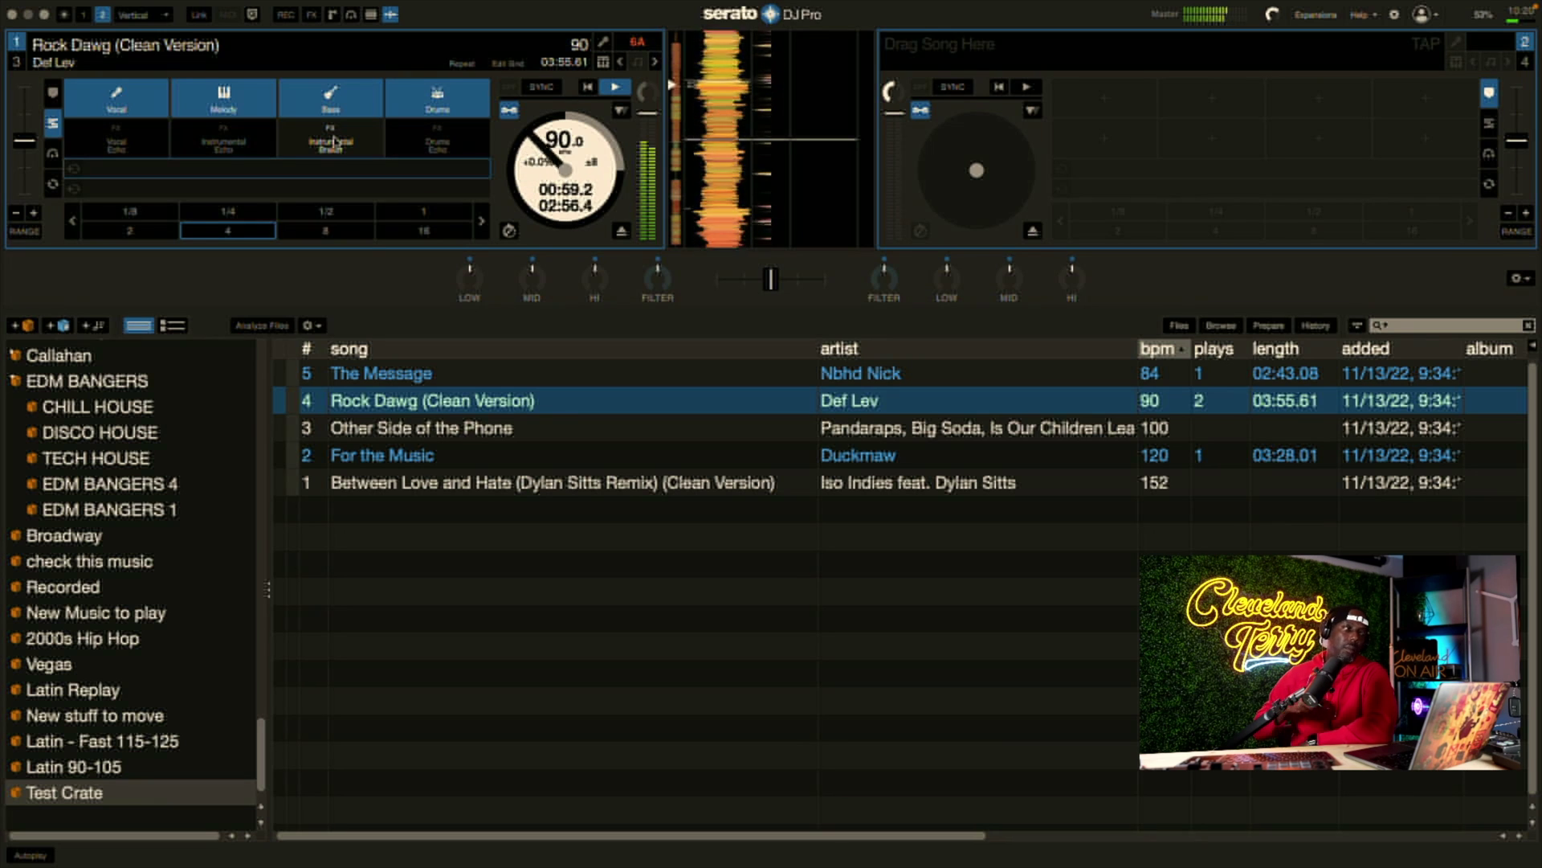
click(109, 99)
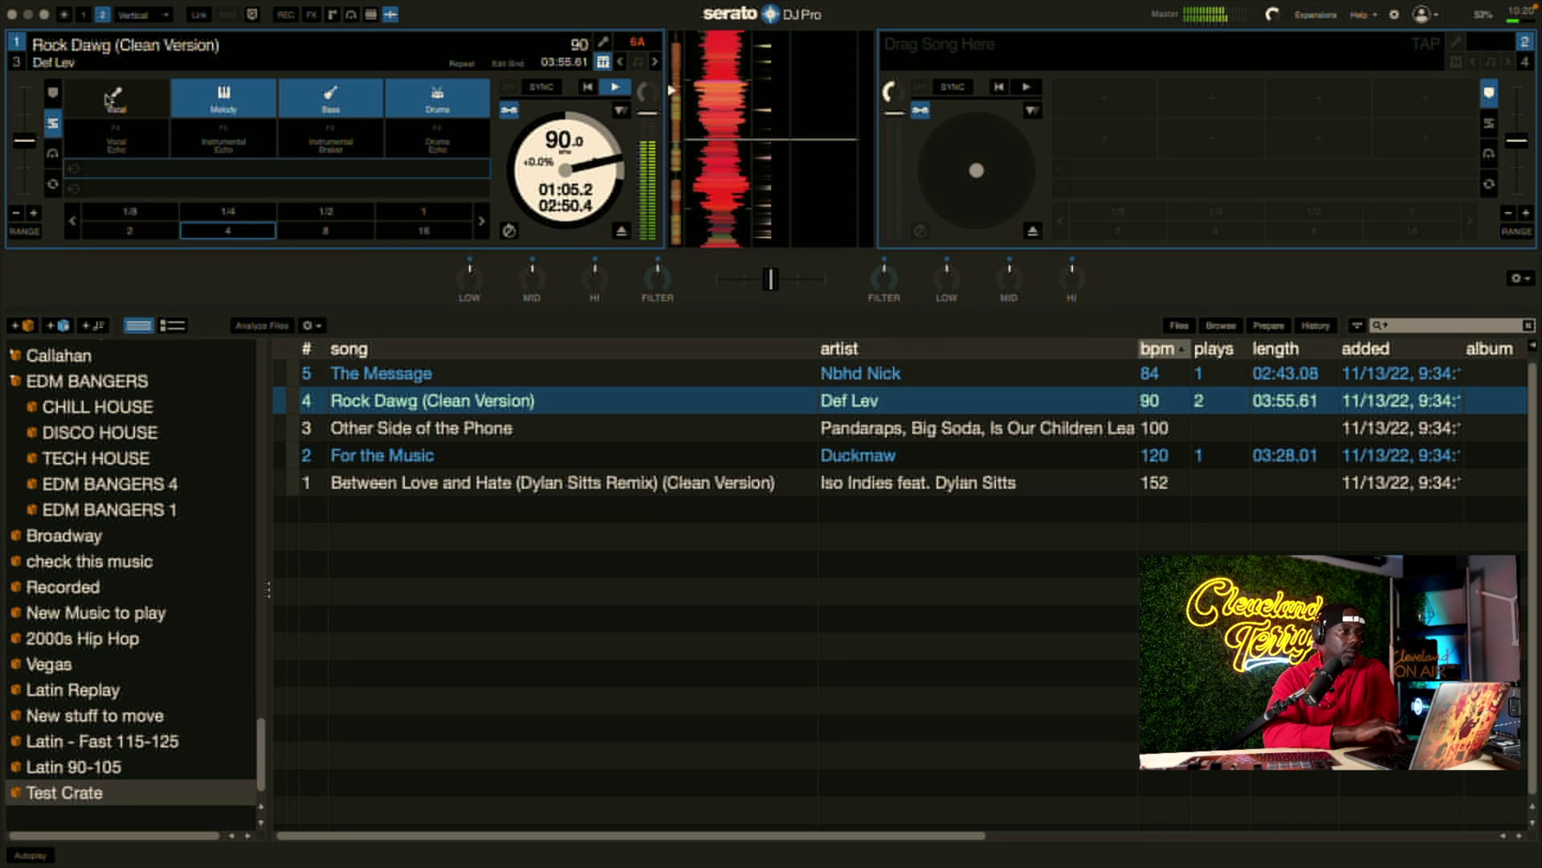
click(110, 99)
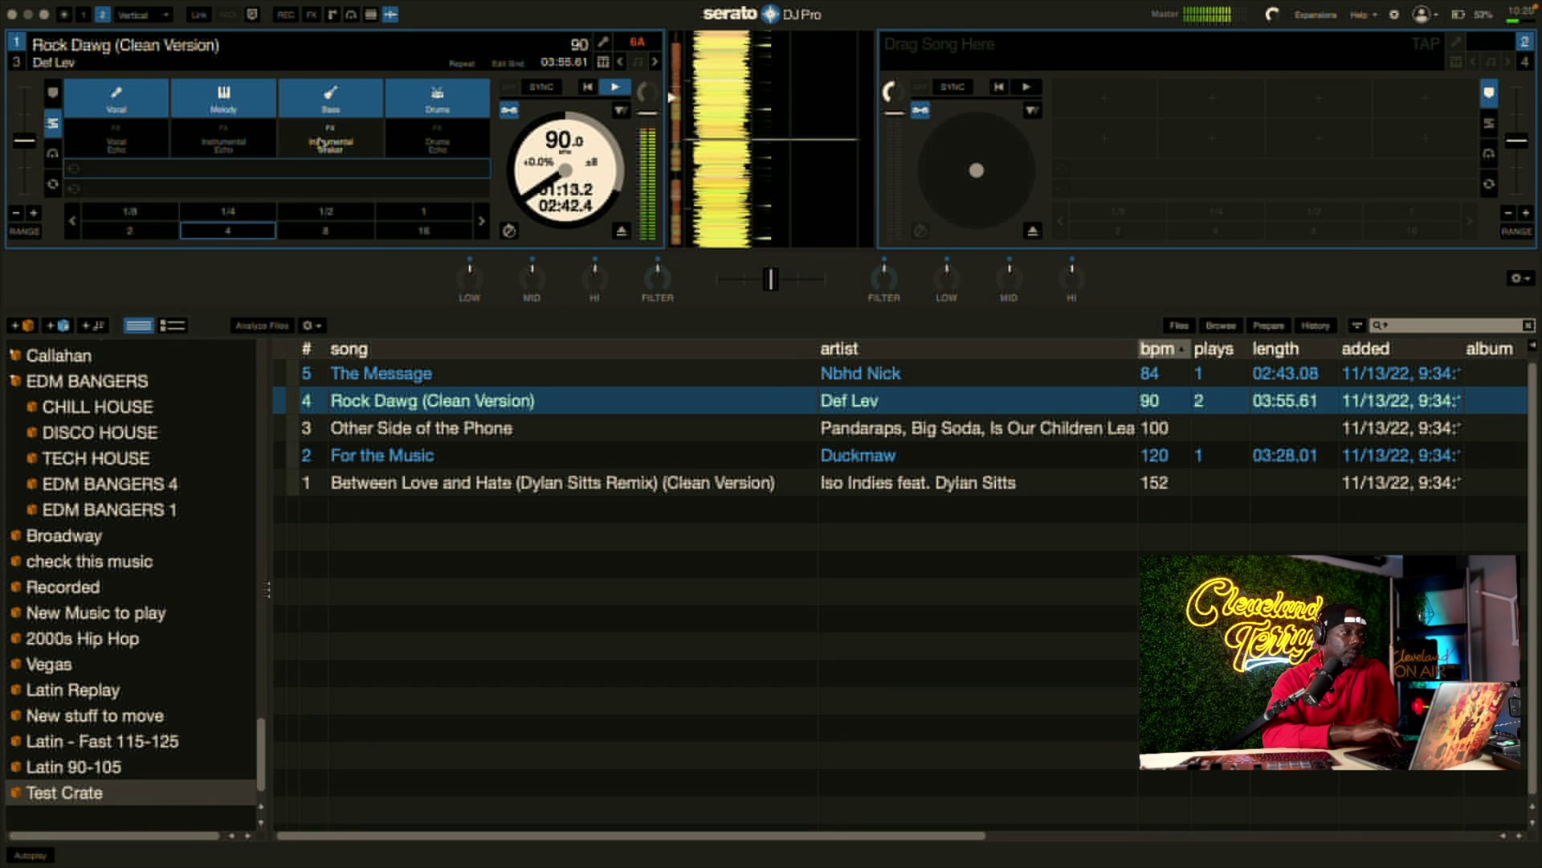
click(319, 143)
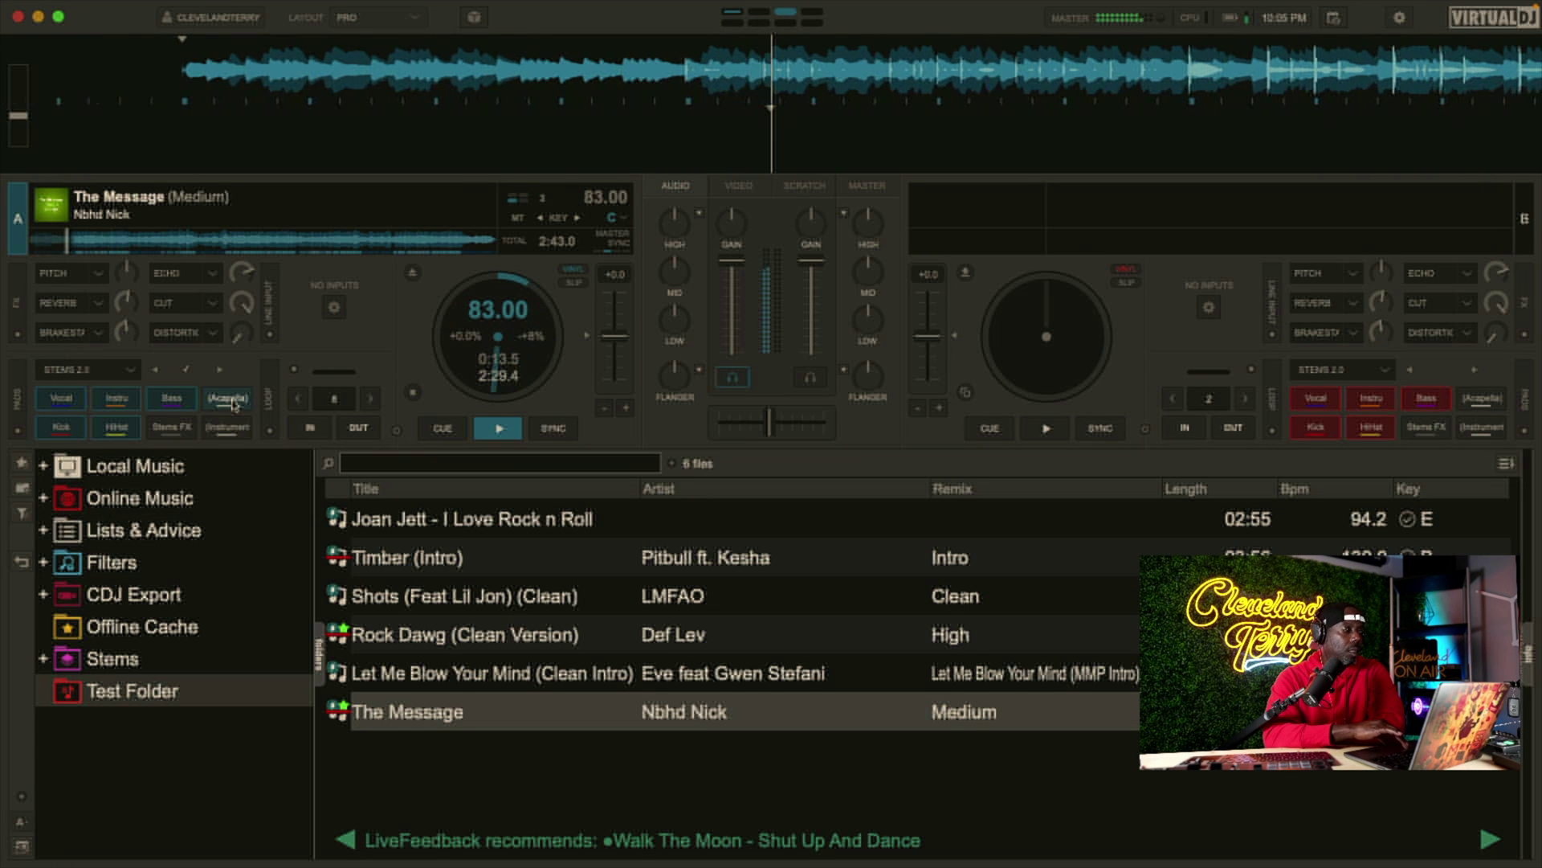
Switch to VirtualDJ and audition The Message by alternating the acapella and instrumental stems with the full mix
click(231, 399)
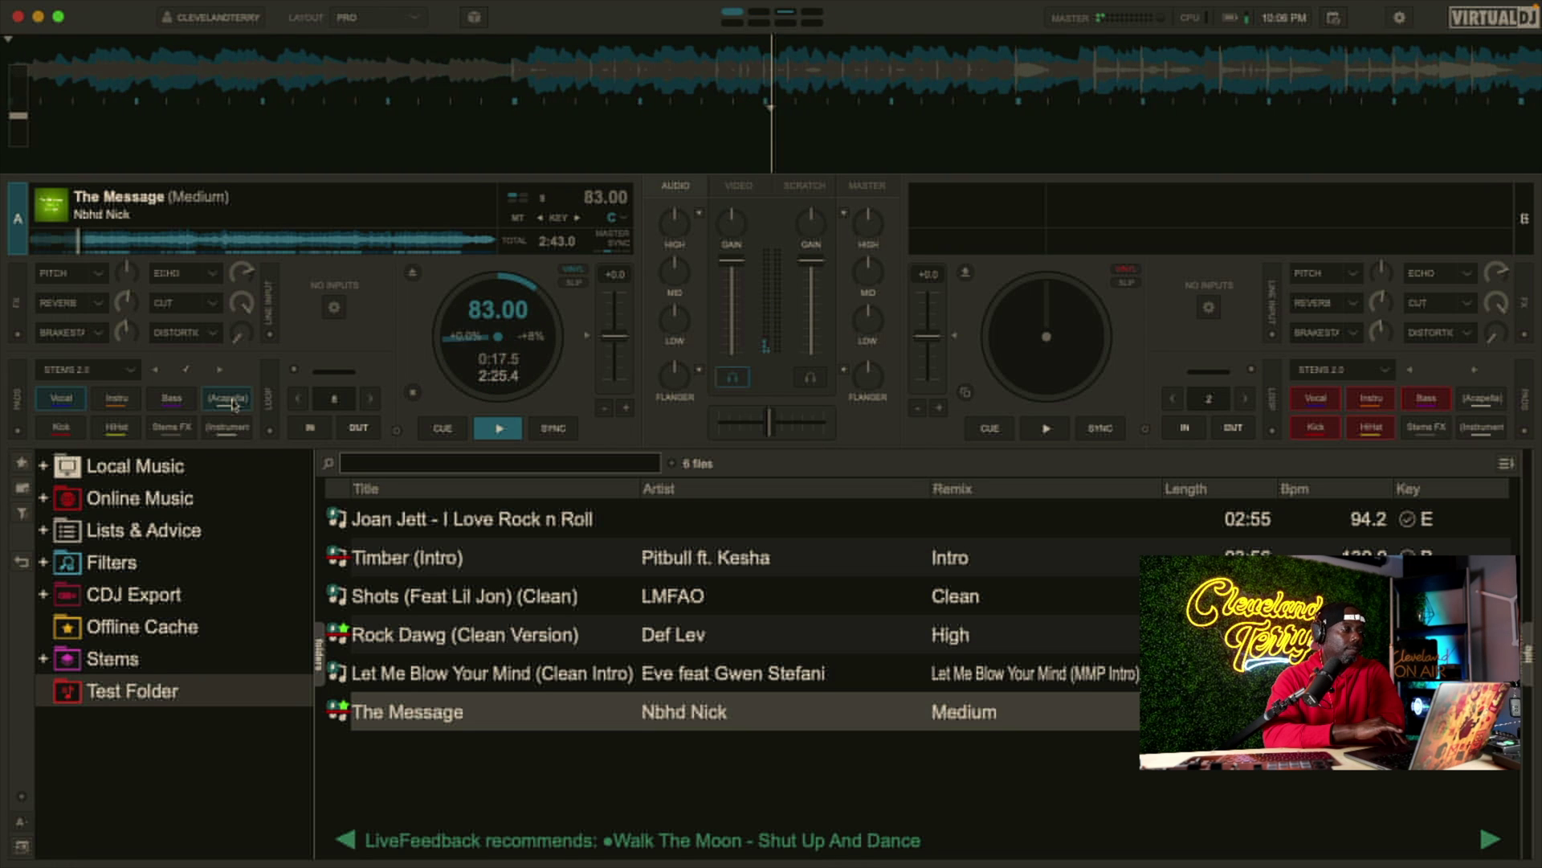
click(233, 403)
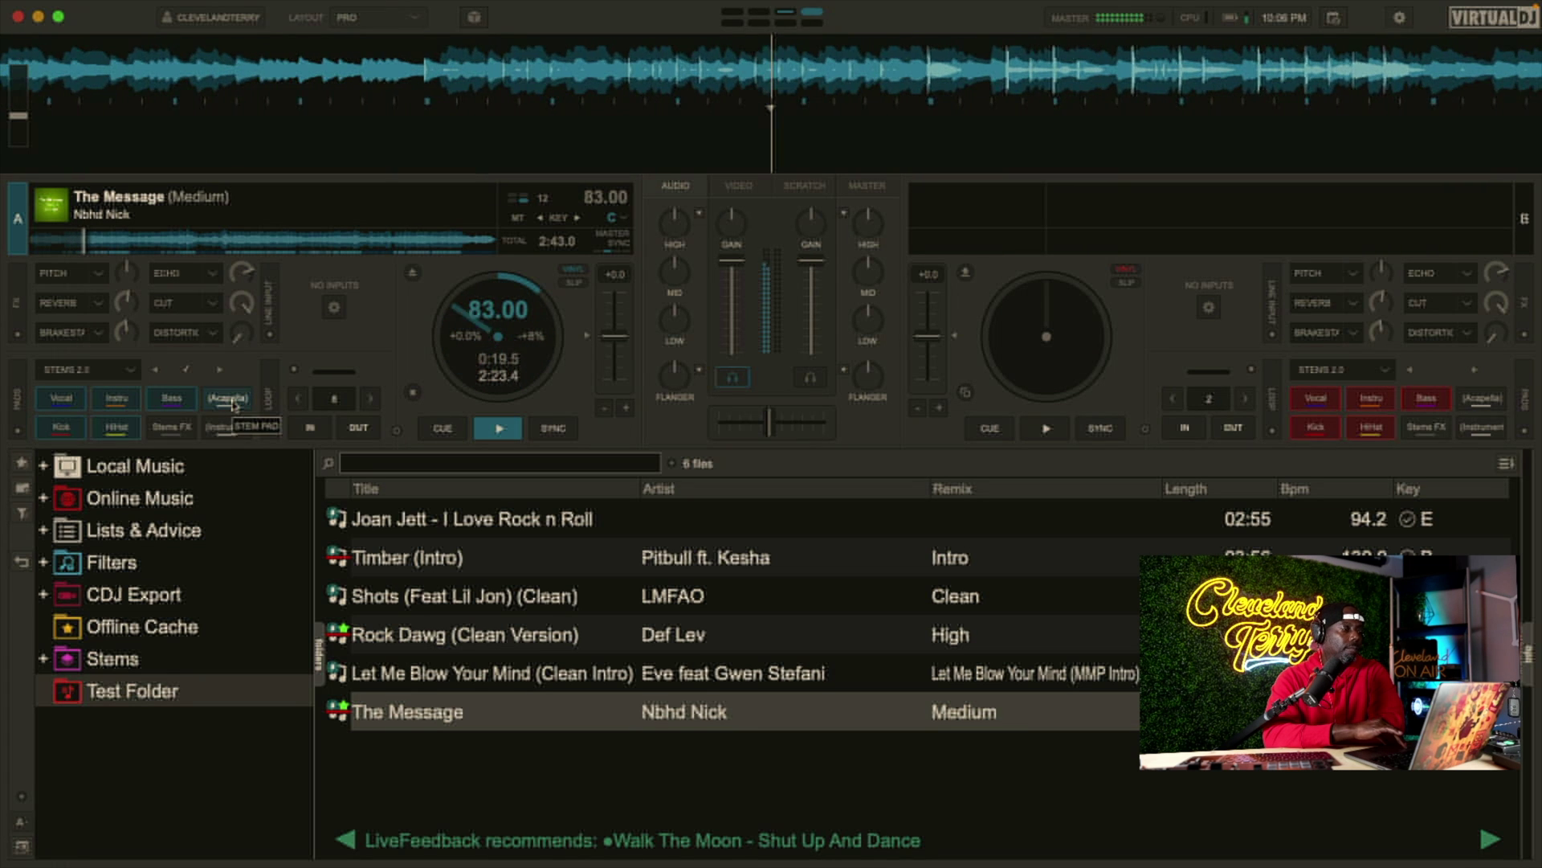
click(230, 427)
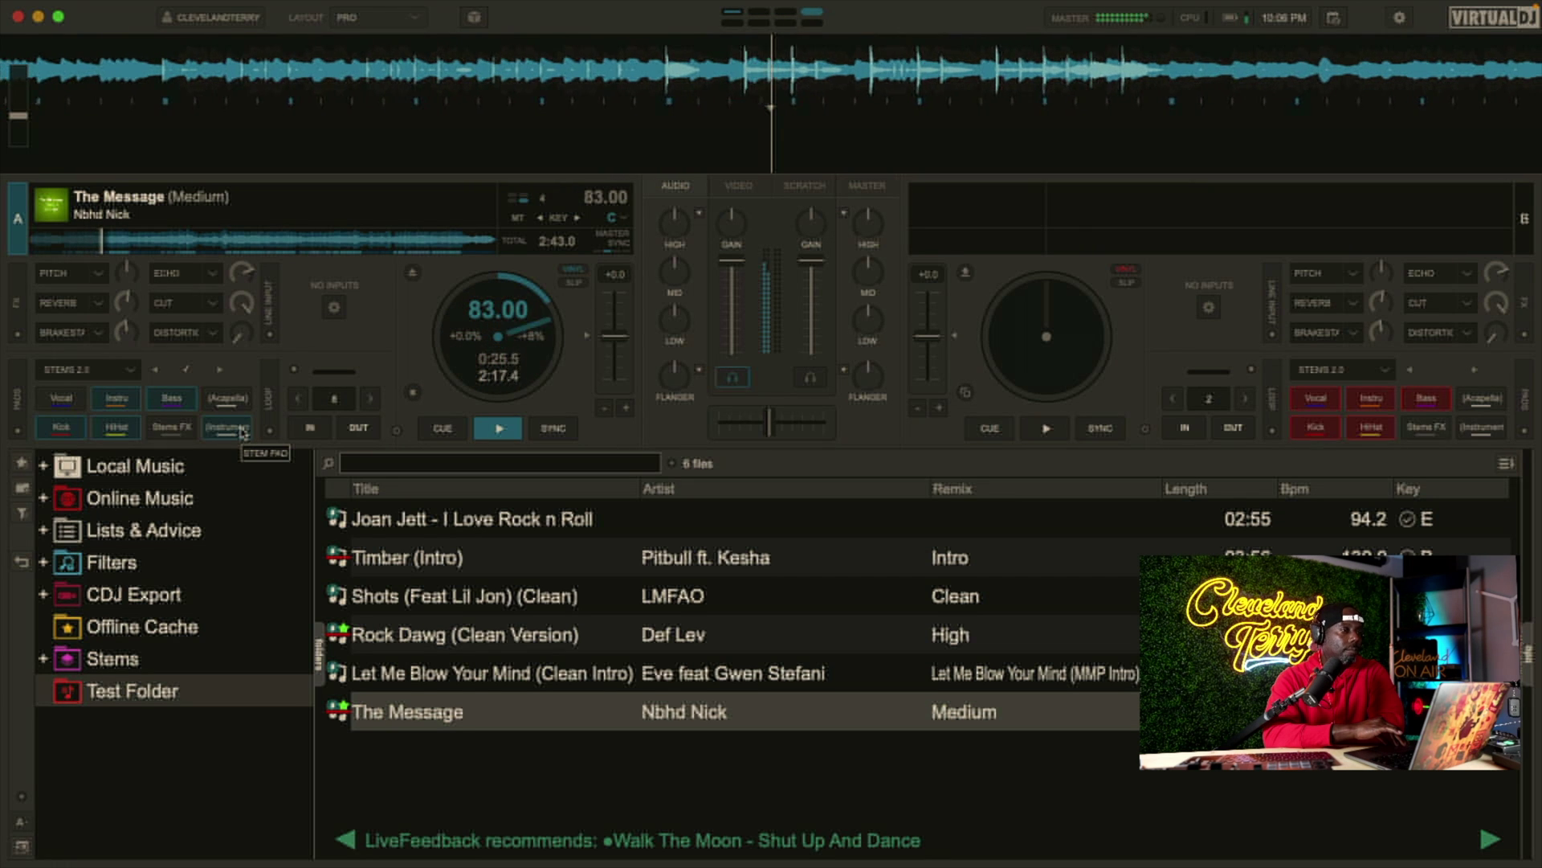
click(242, 432)
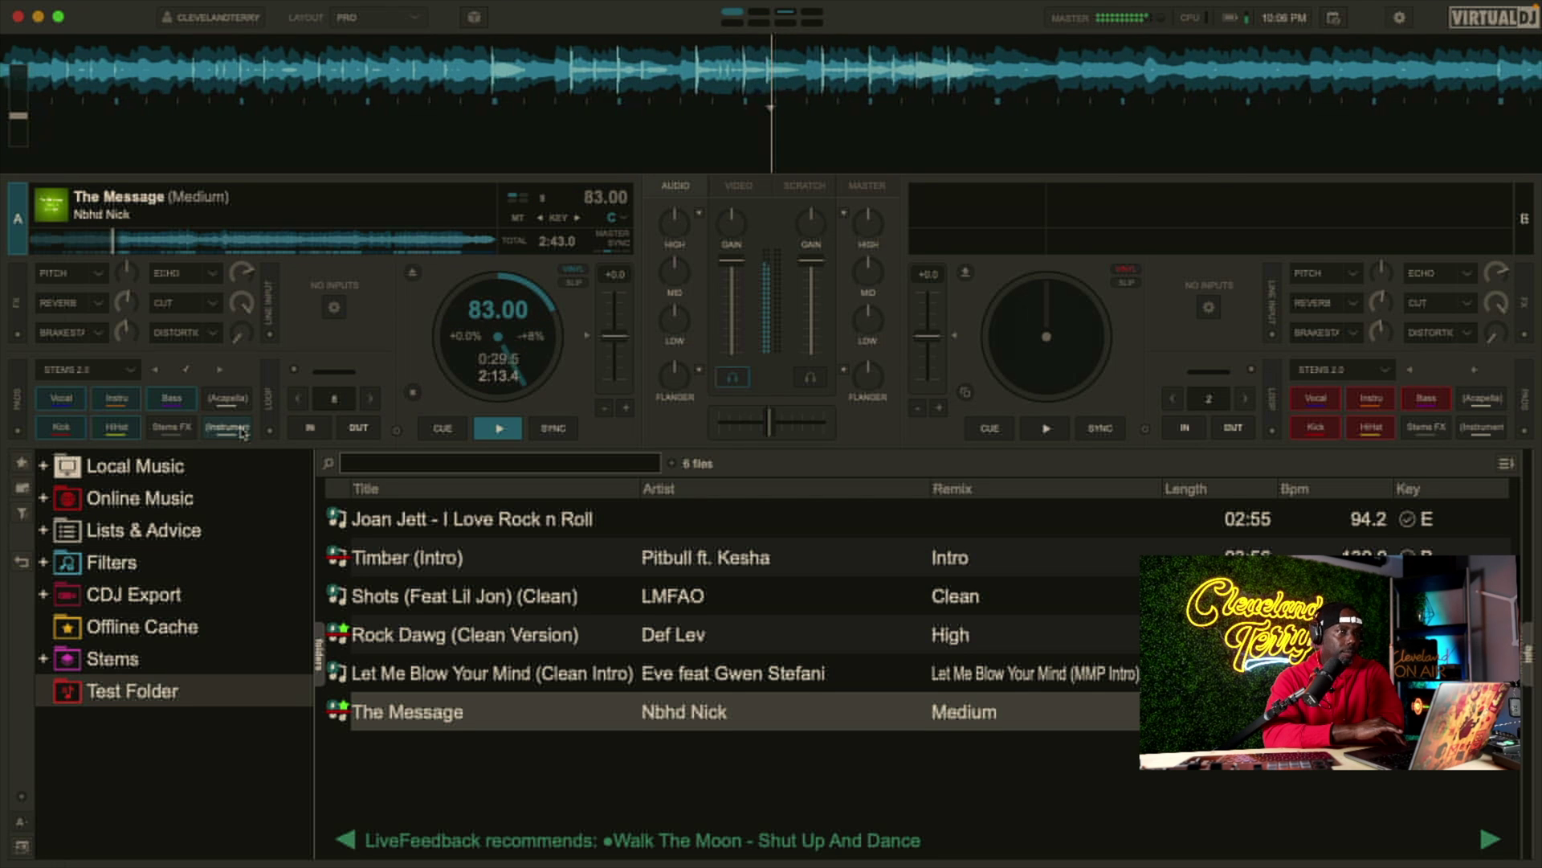
click(232, 404)
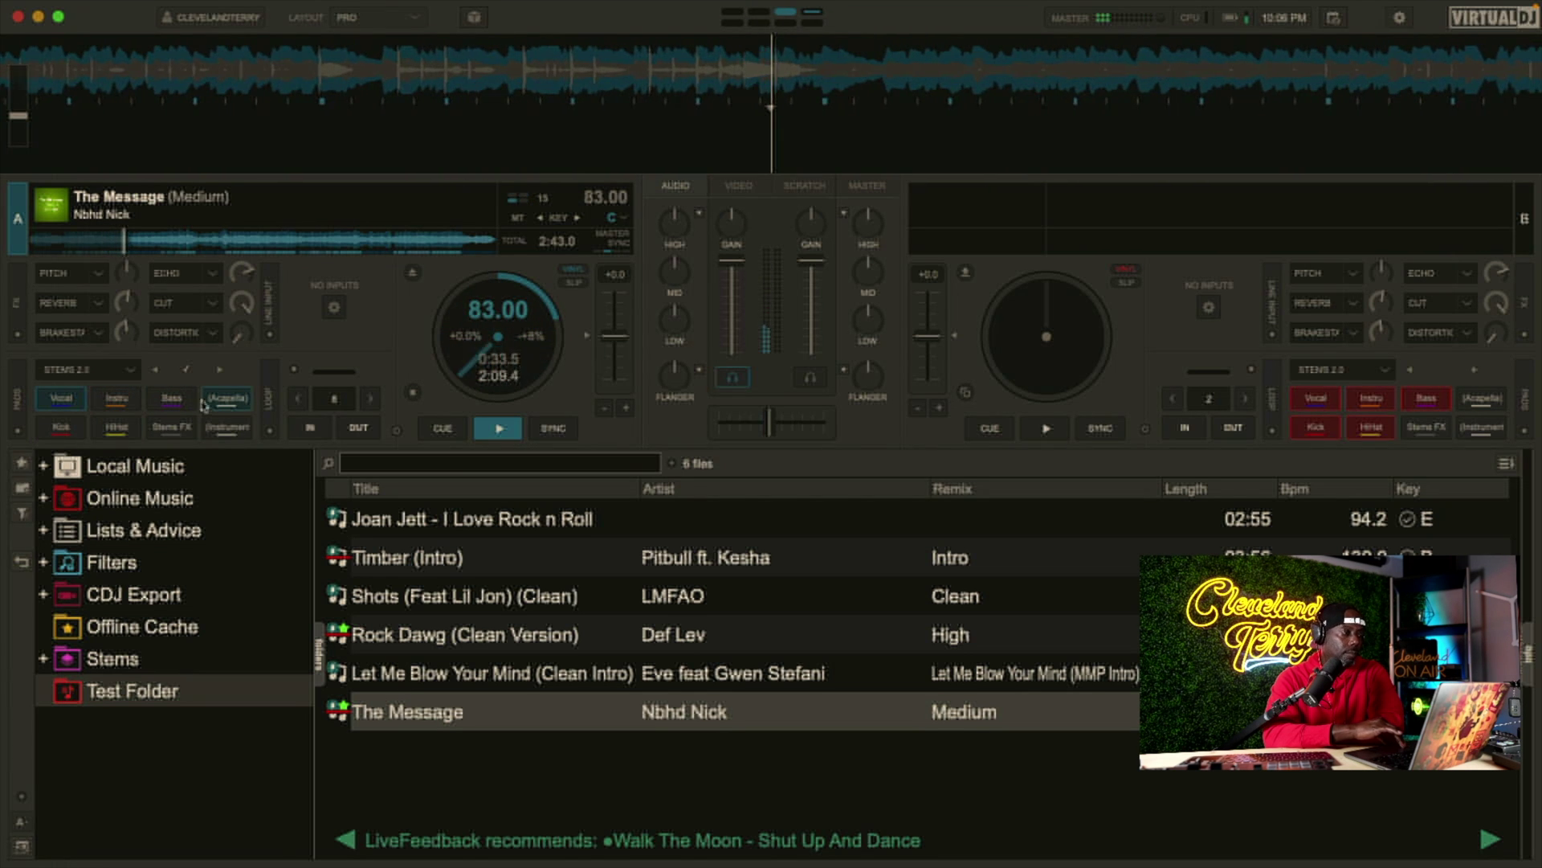
click(65, 427)
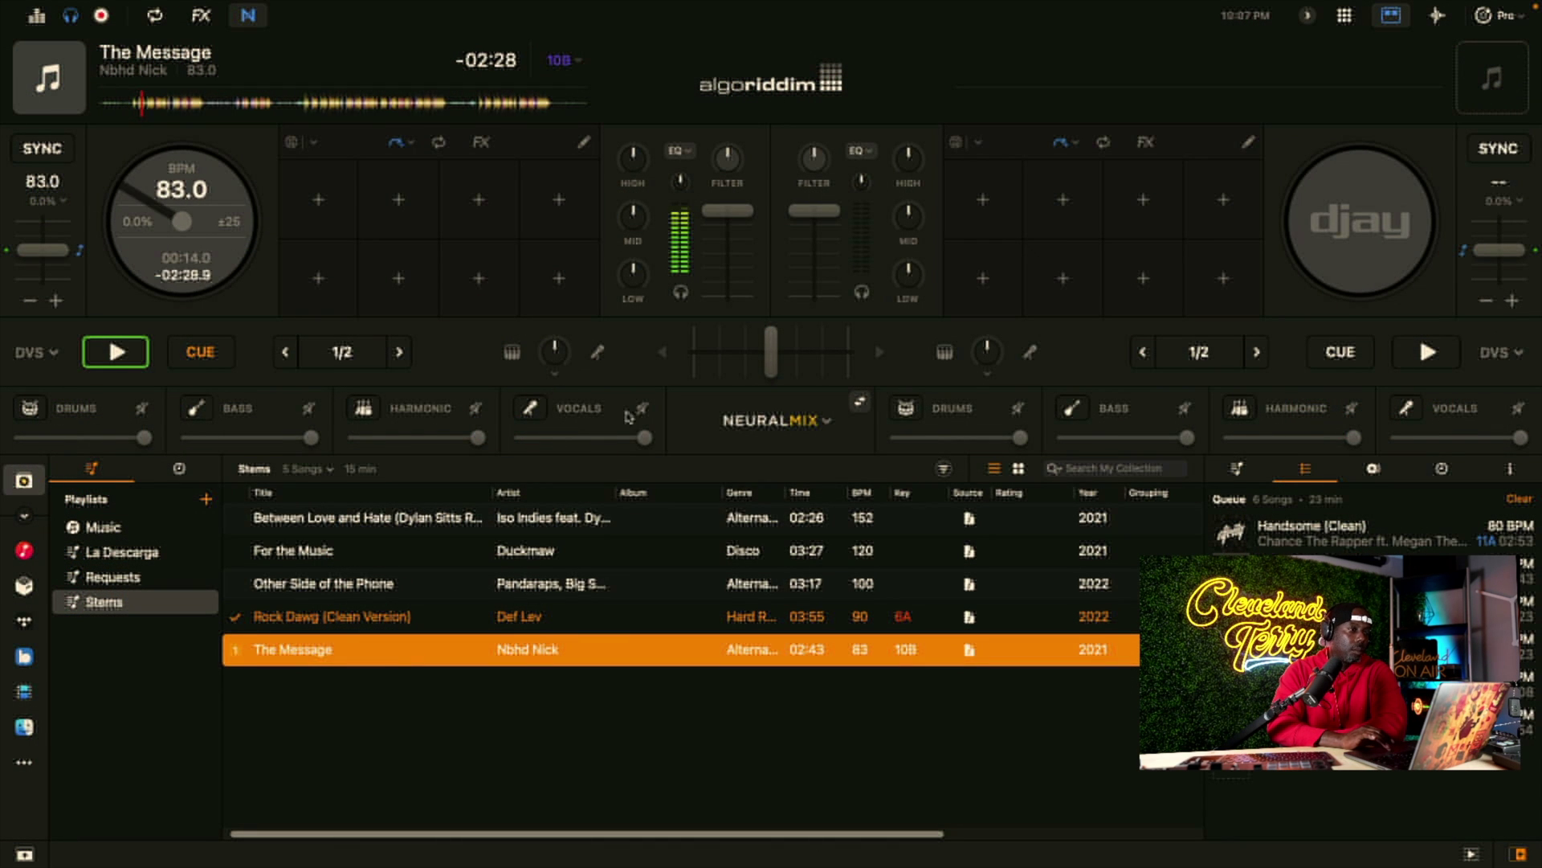
Switch to djay and audition The Message with its vocals soloed, muted, and soloed again
click(541, 413)
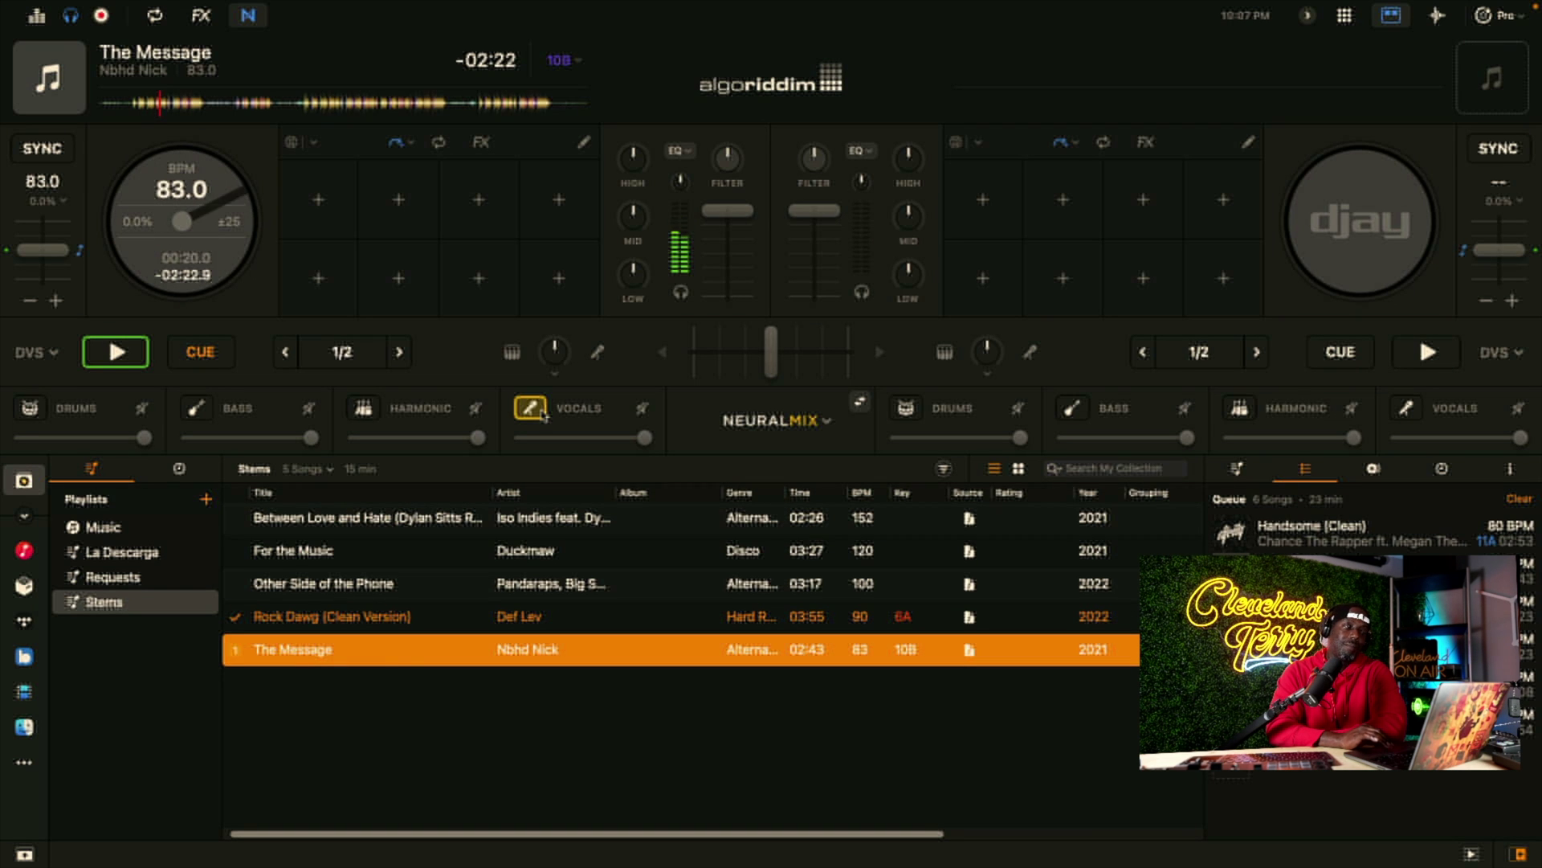
click(645, 411)
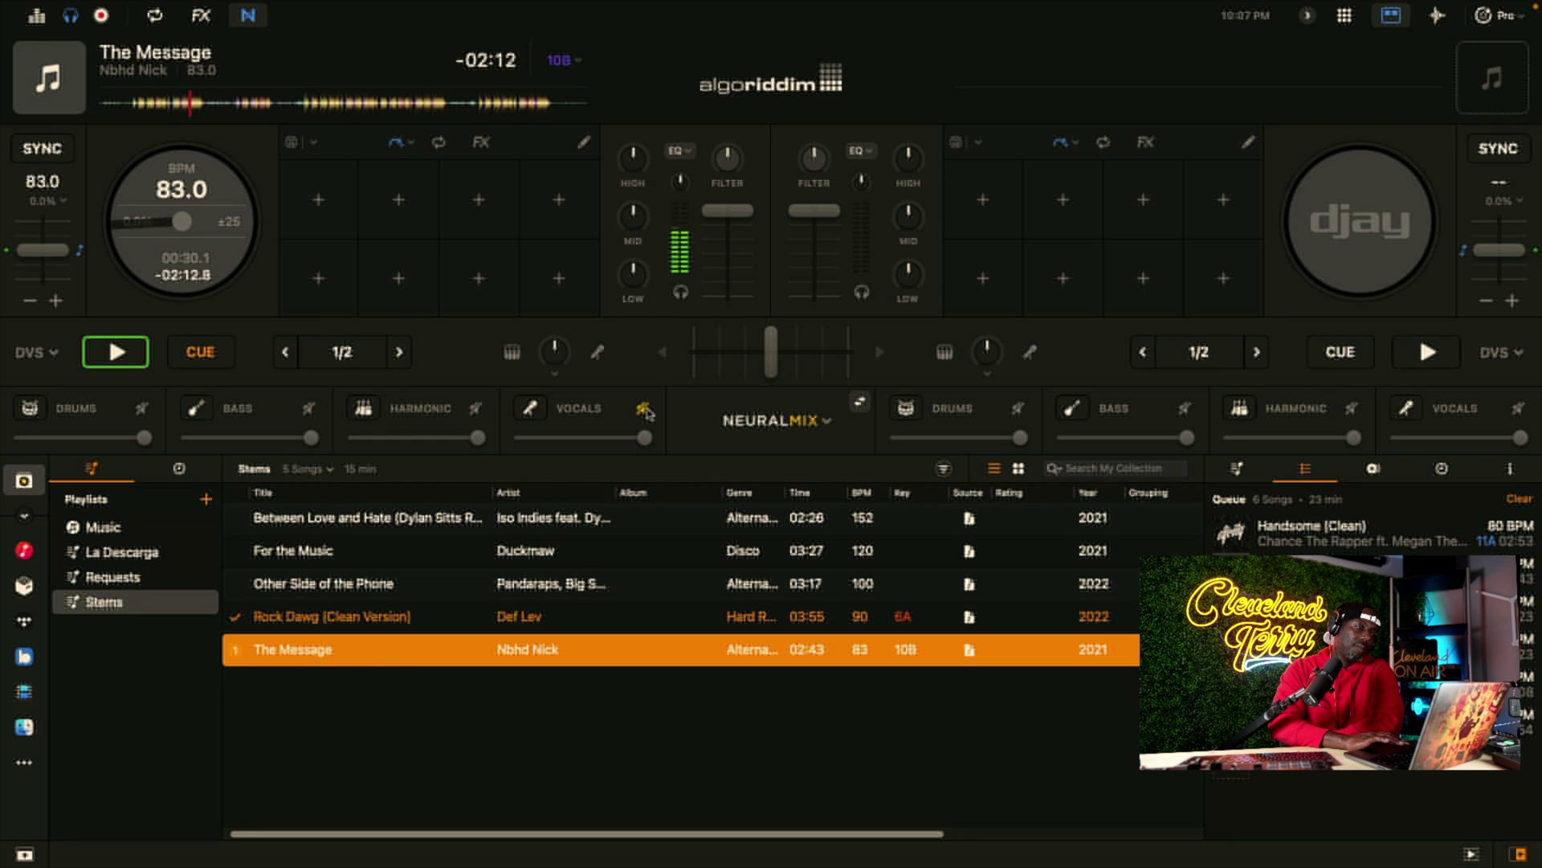
click(530, 408)
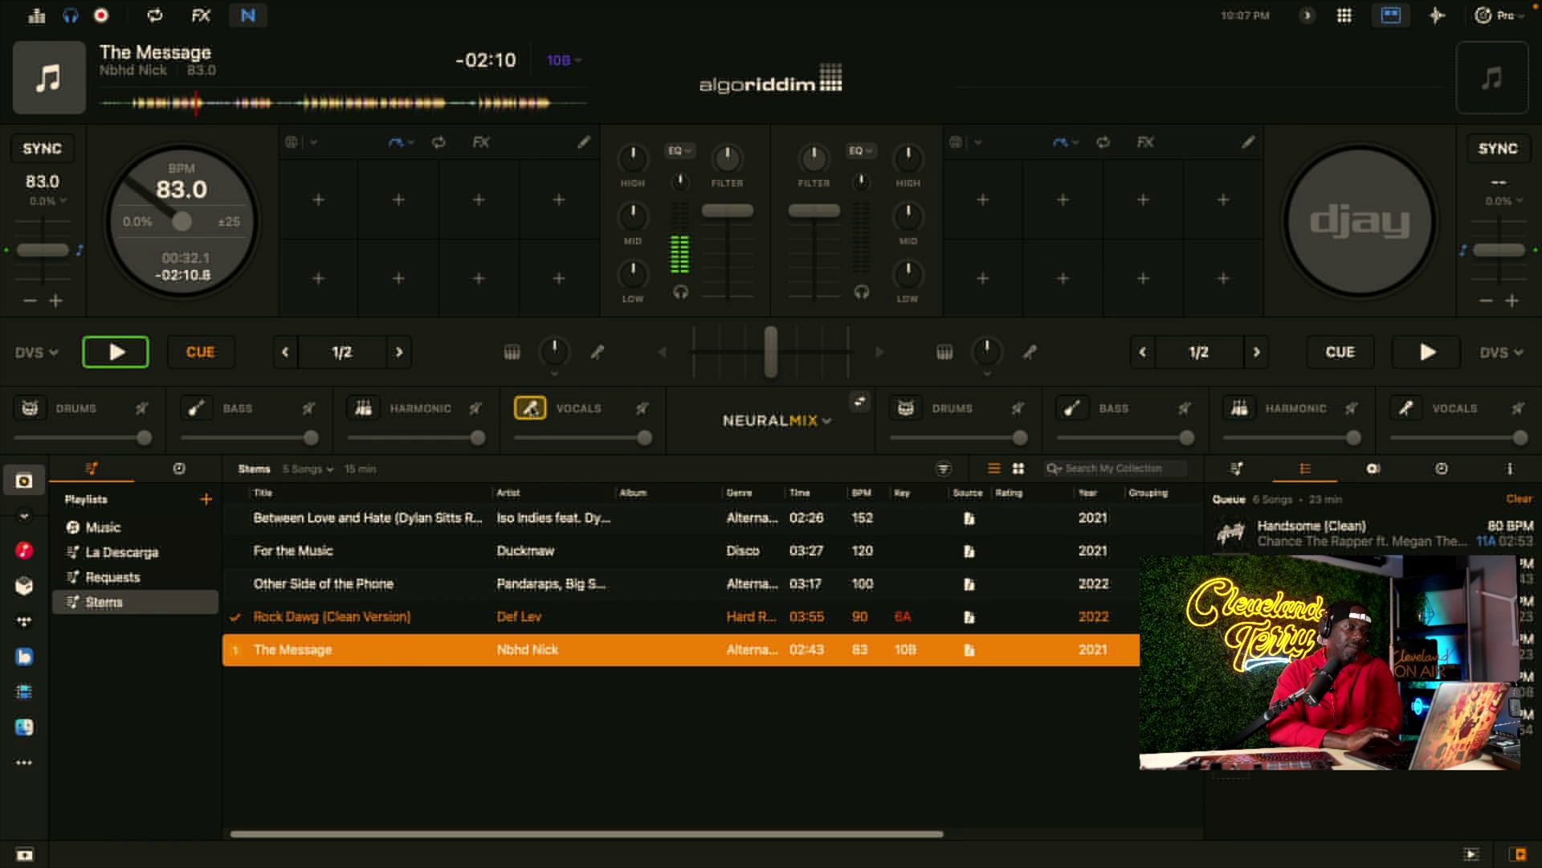
key(space)
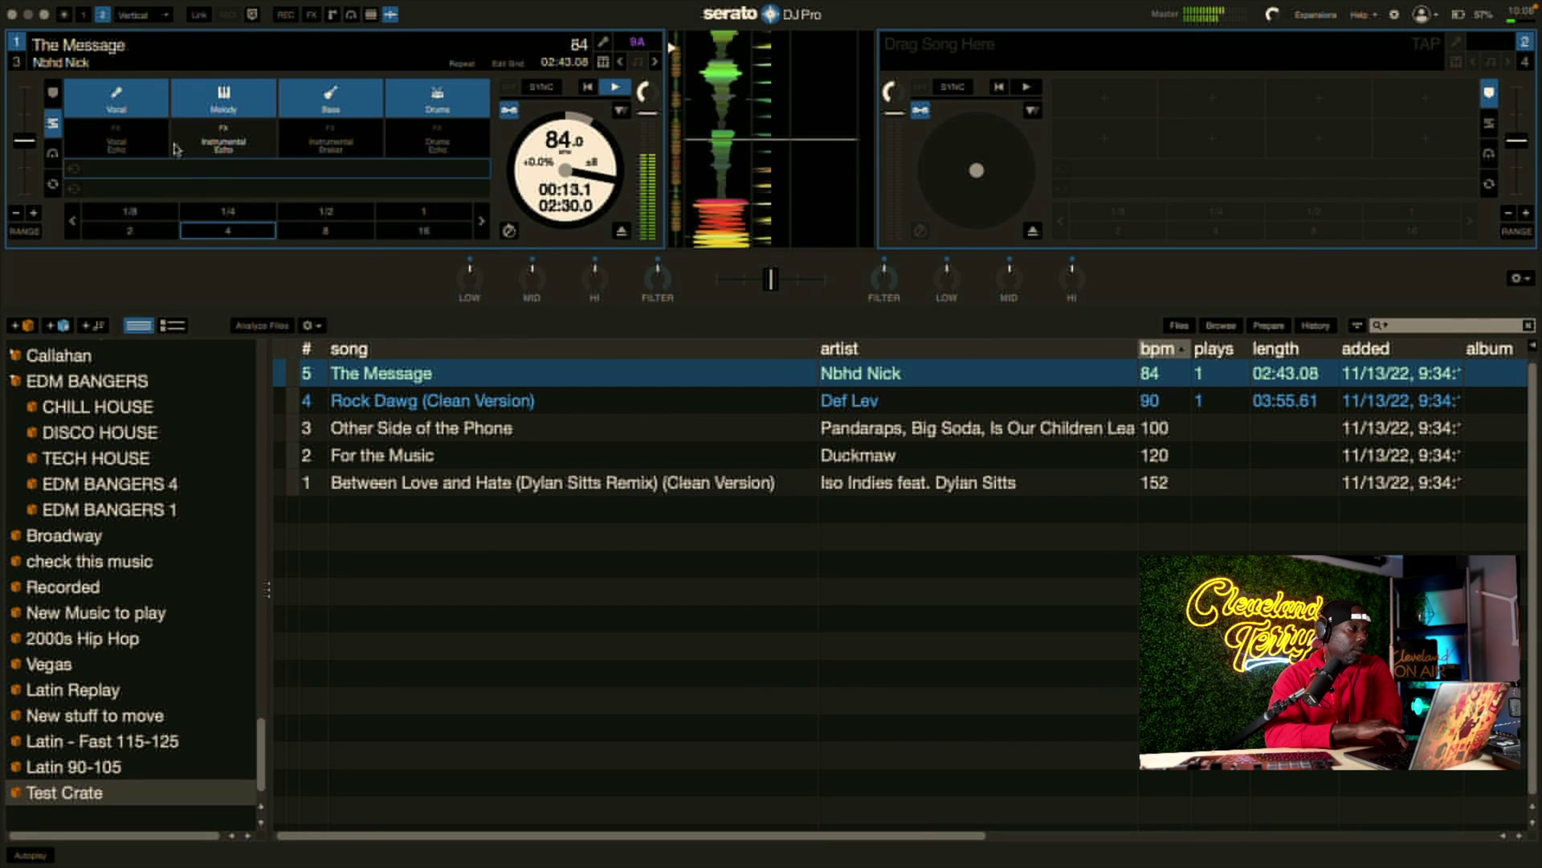
Switch to Serato DJ Pro and alternate The Message between the full mix and isolated vocals using Instrumental Braker
click(223, 146)
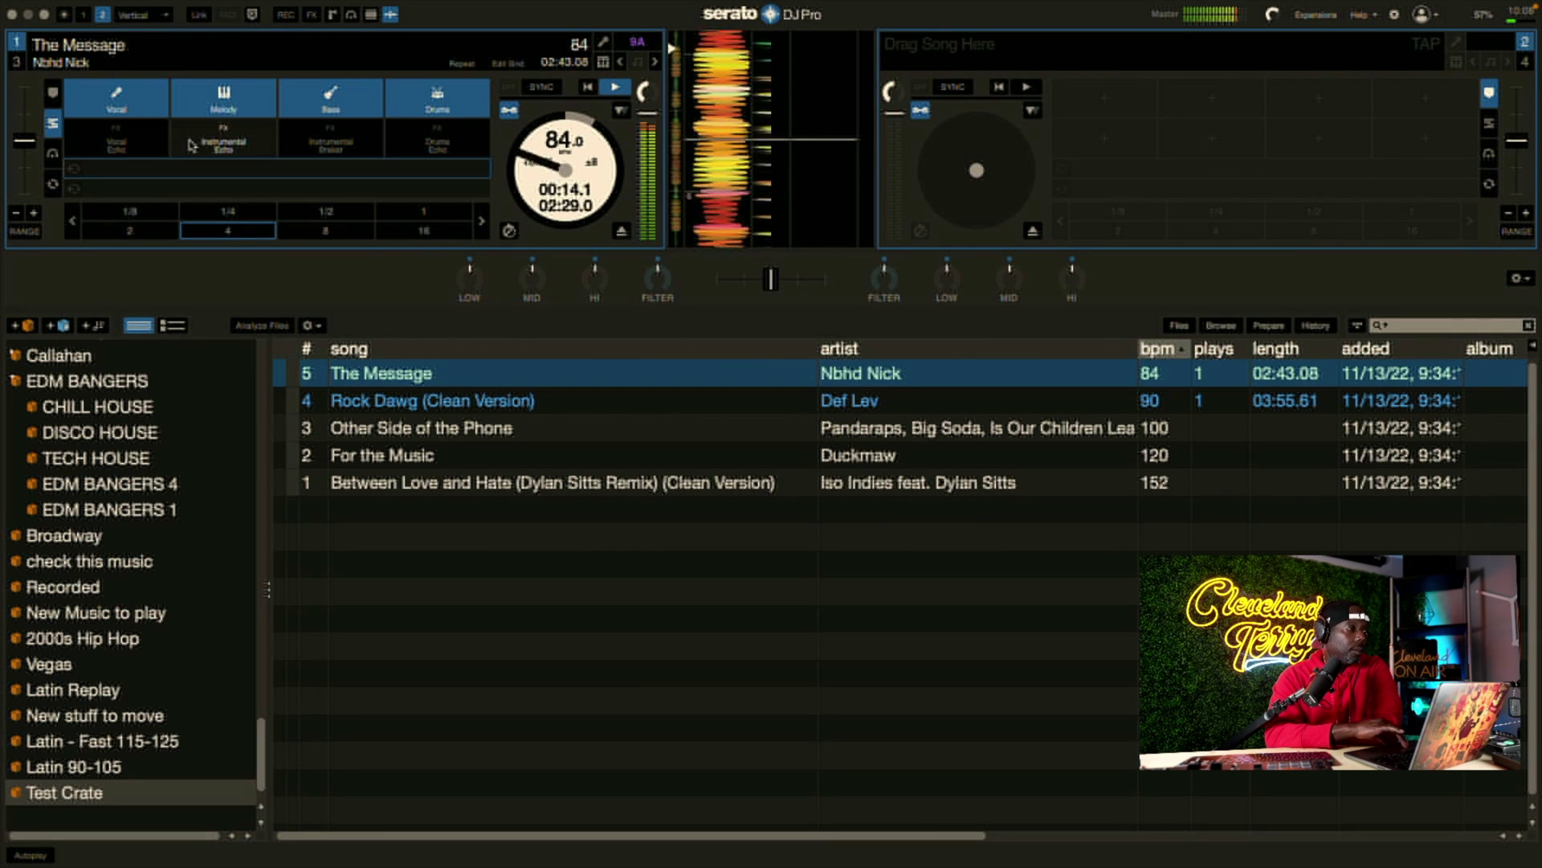
click(308, 152)
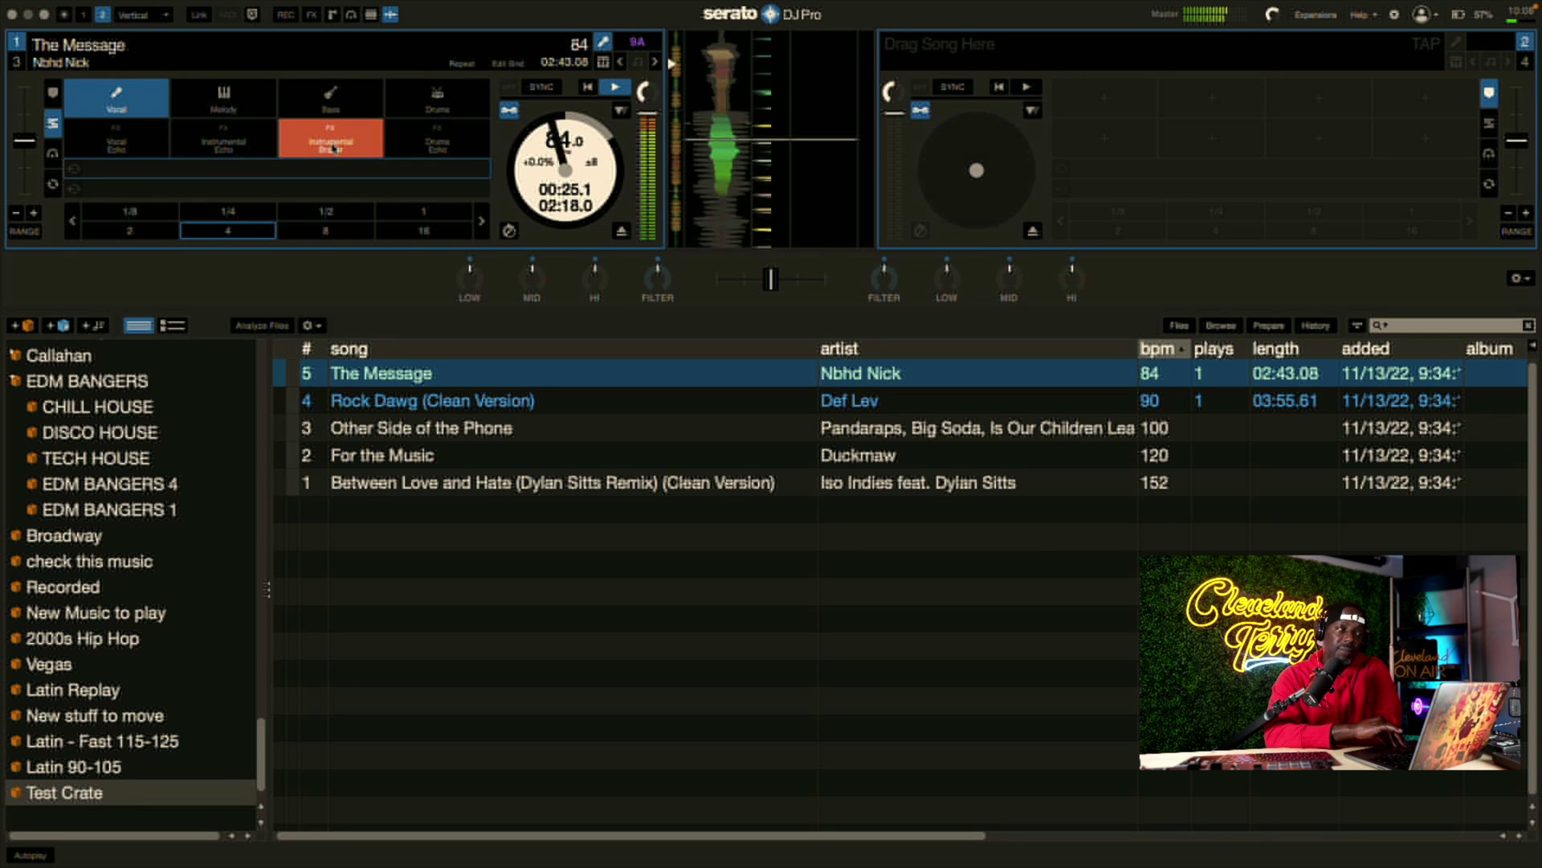
click(333, 149)
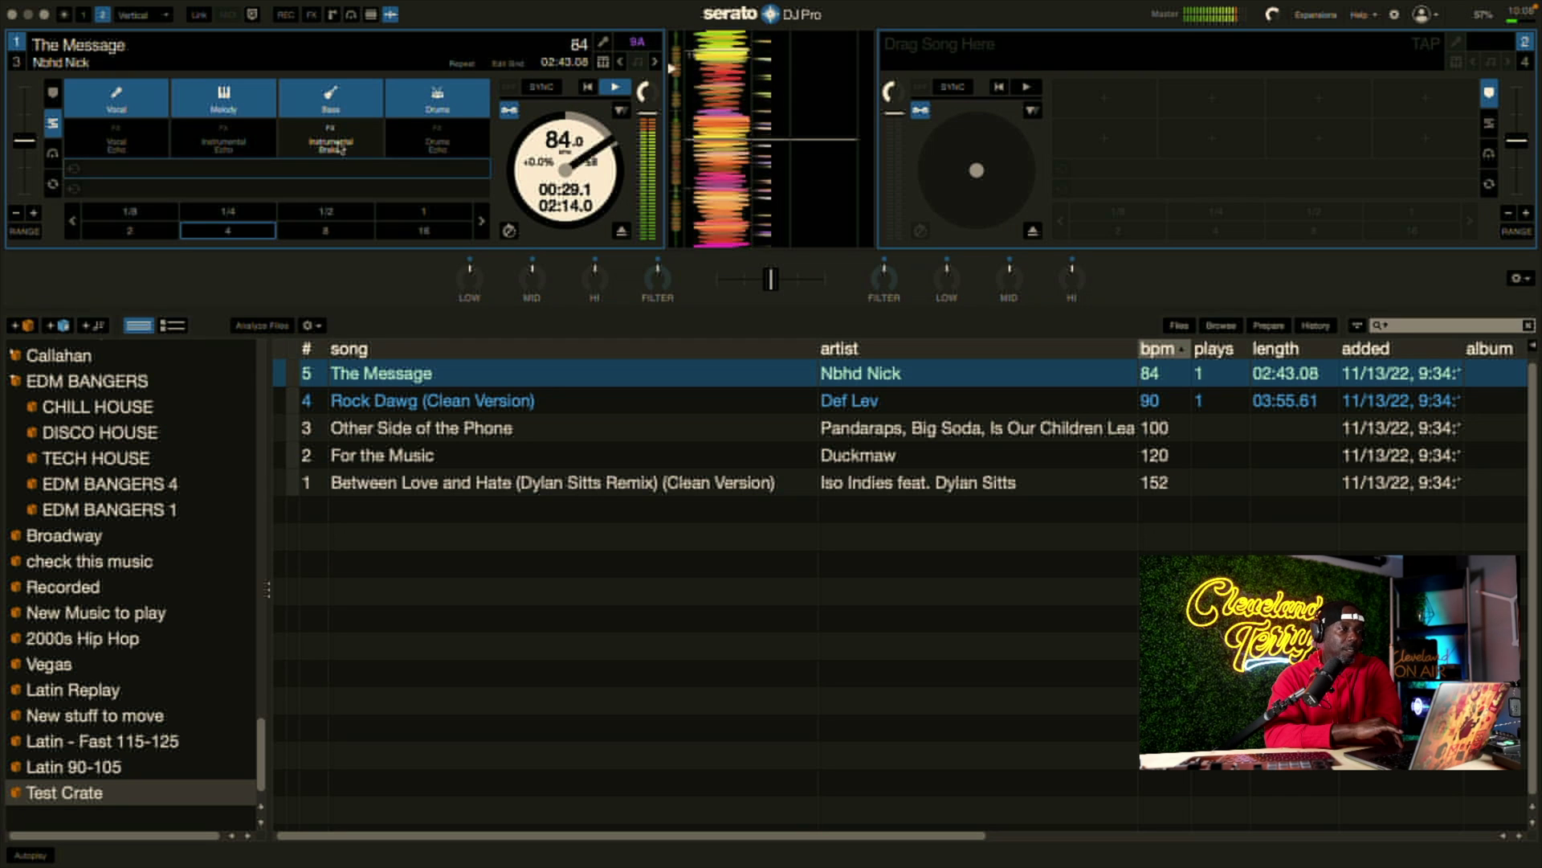
click(340, 148)
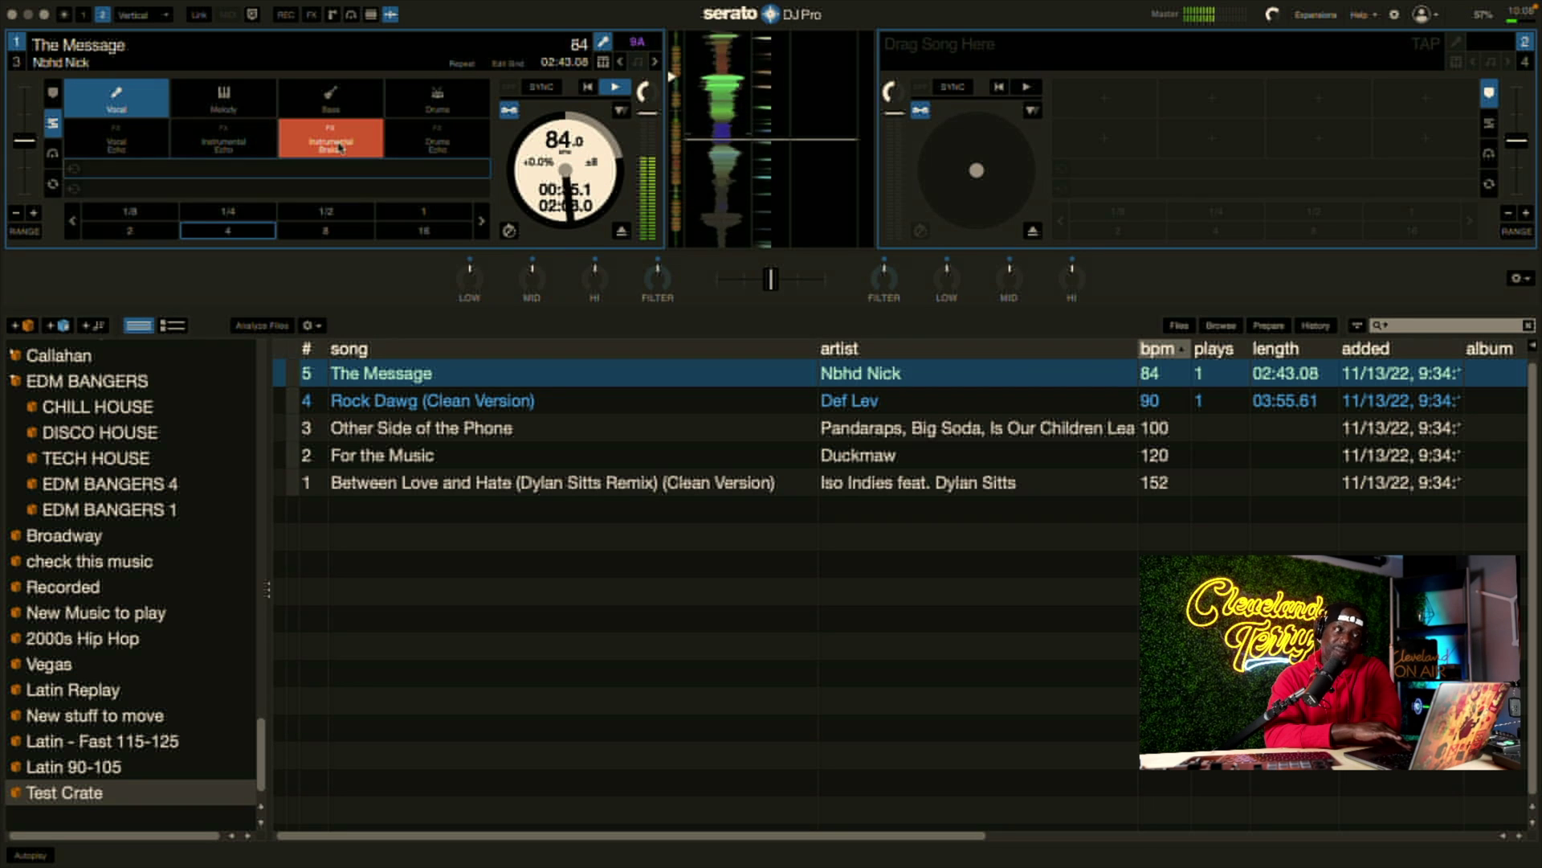
click(340, 149)
Load For the Music onto deck 1 and isolate its vocals with Instrumental Braker
drag(383, 454, 677, 53)
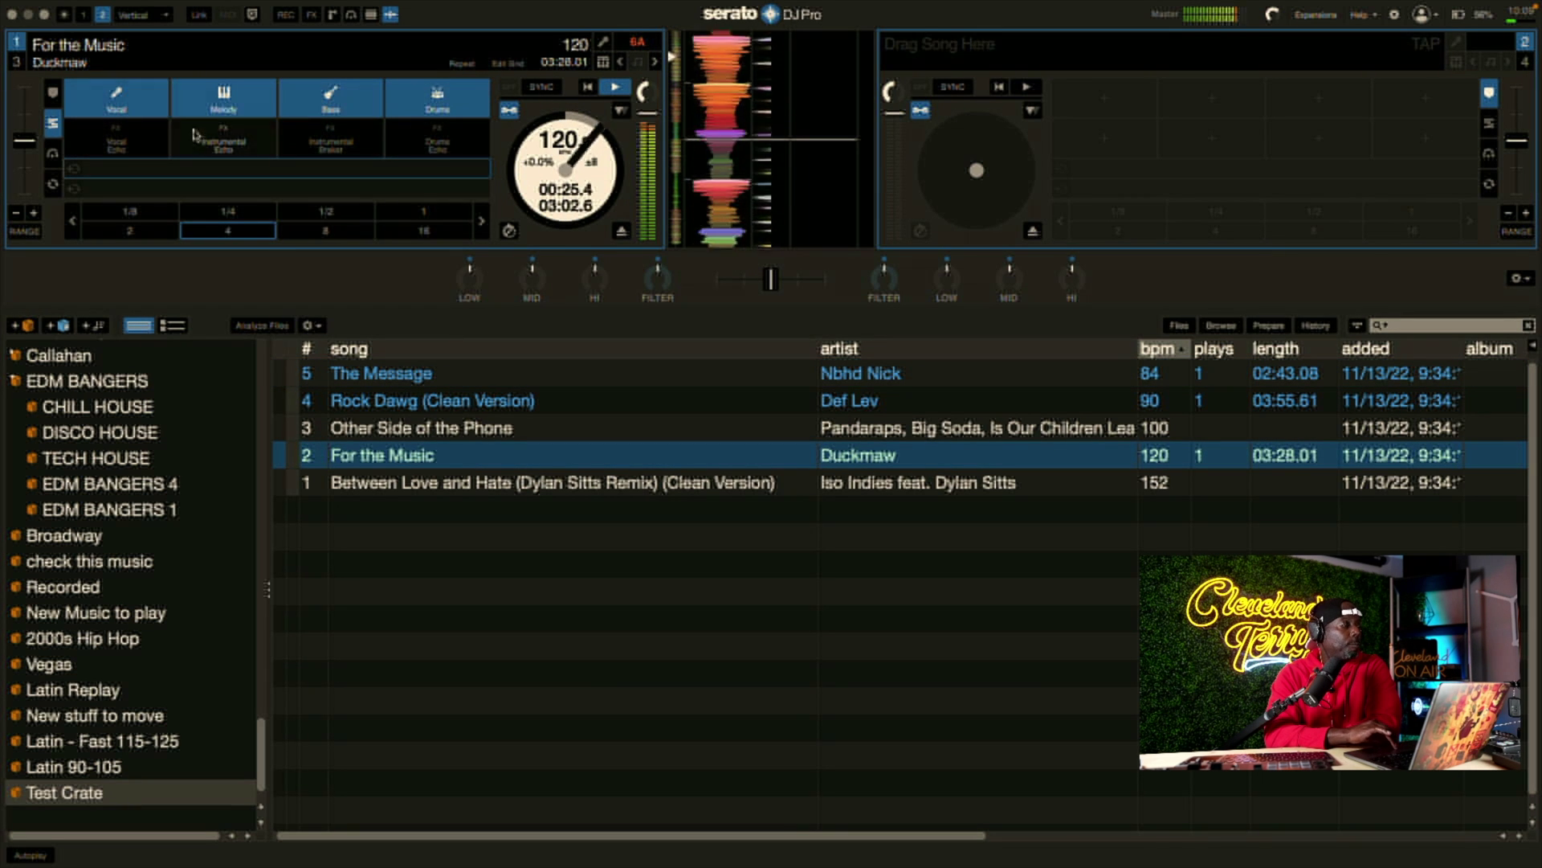
click(307, 144)
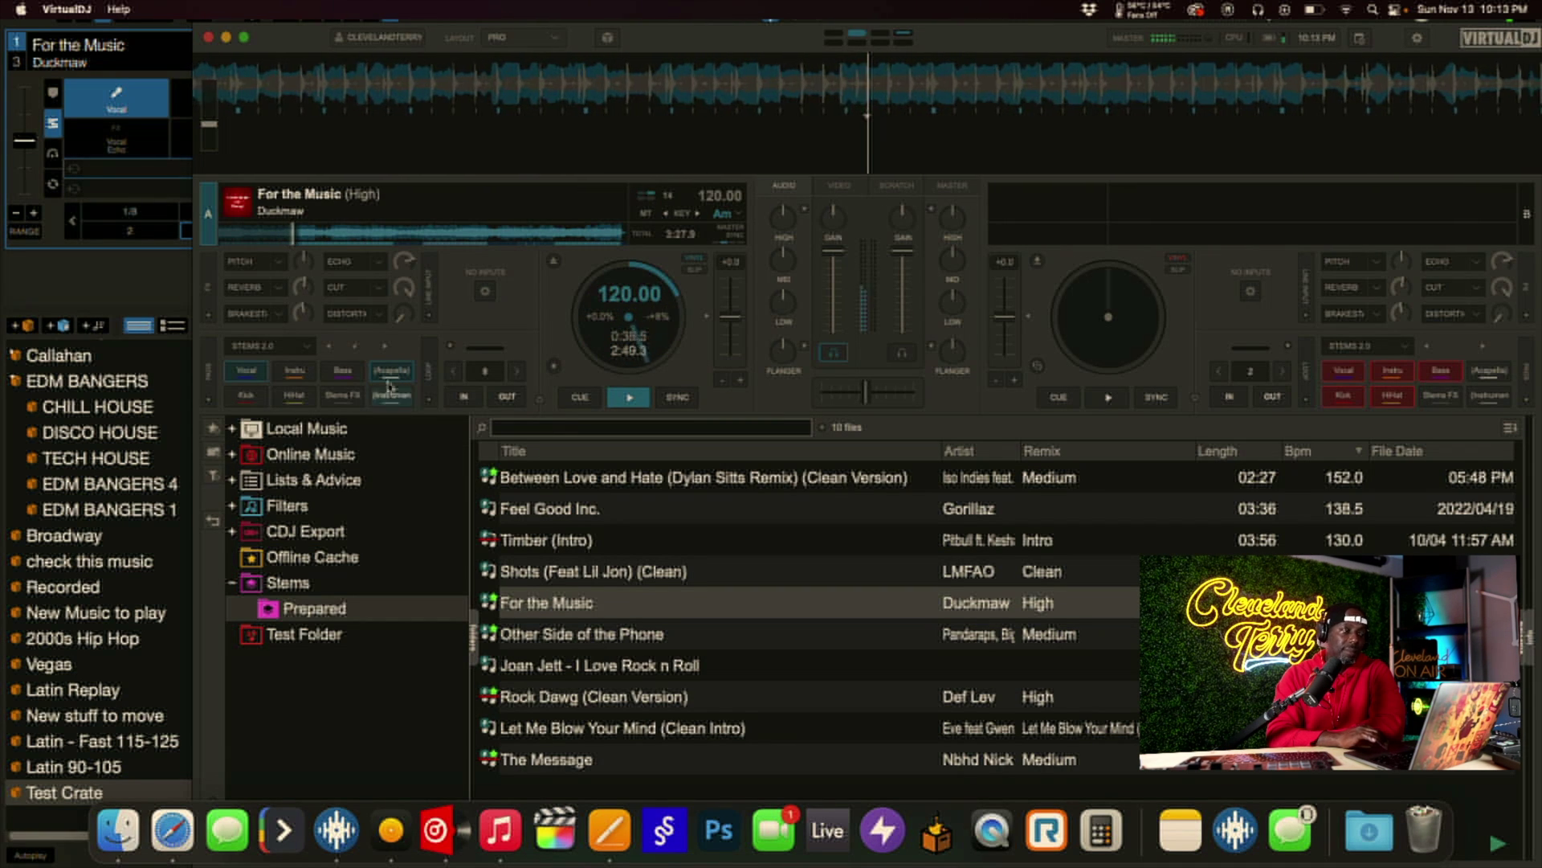
Switch to VirtualDJ and add the kick and hi-hat stems to the isolated vocals of For the Music
click(247, 371)
click(246, 395)
click(294, 395)
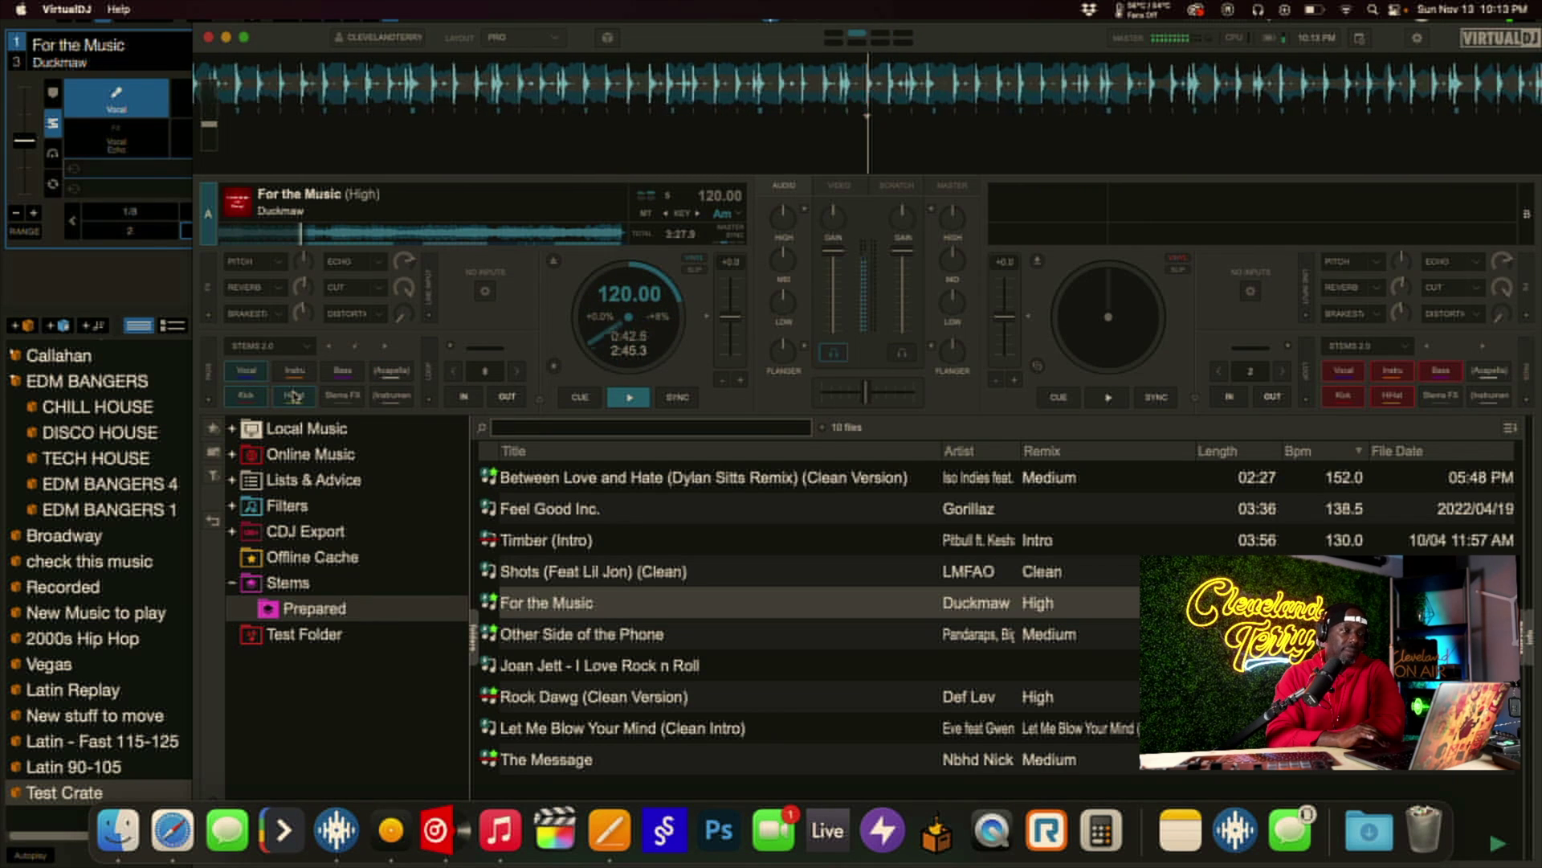